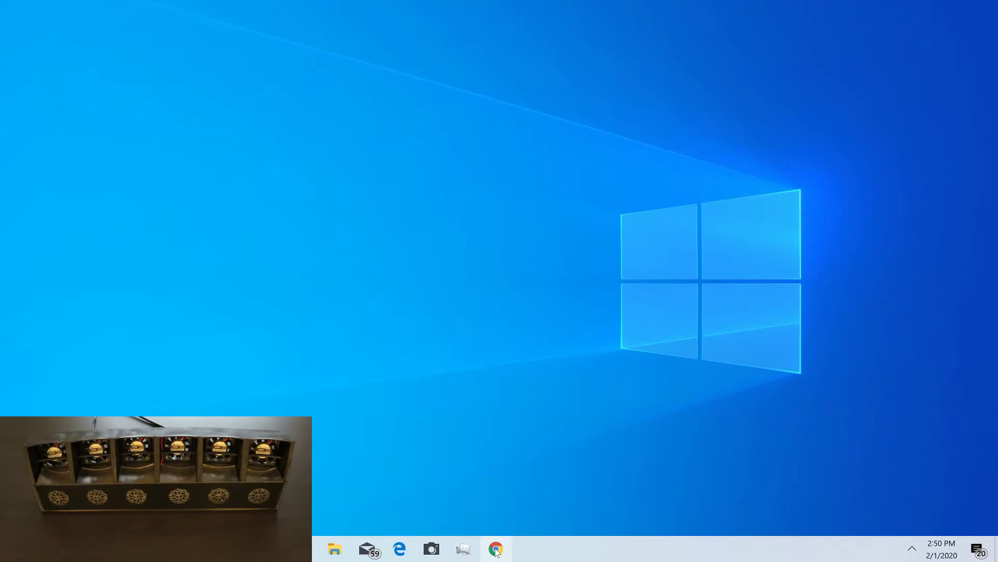
In Chrome, go to hapticsol.com's Software page and scroll to the SDK download link.
click(495, 549)
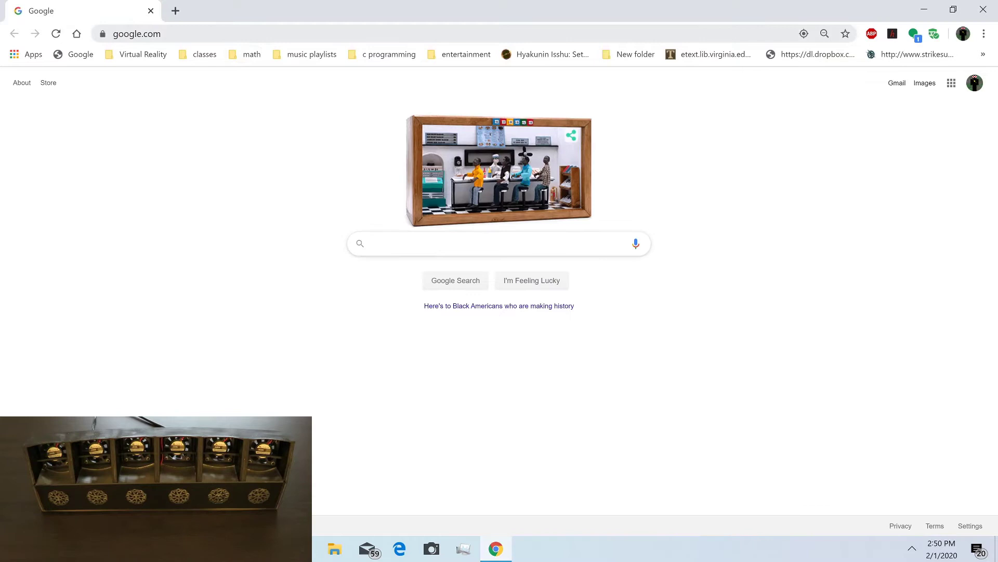
key(ctrl+l)
text(hap)
key(Return)
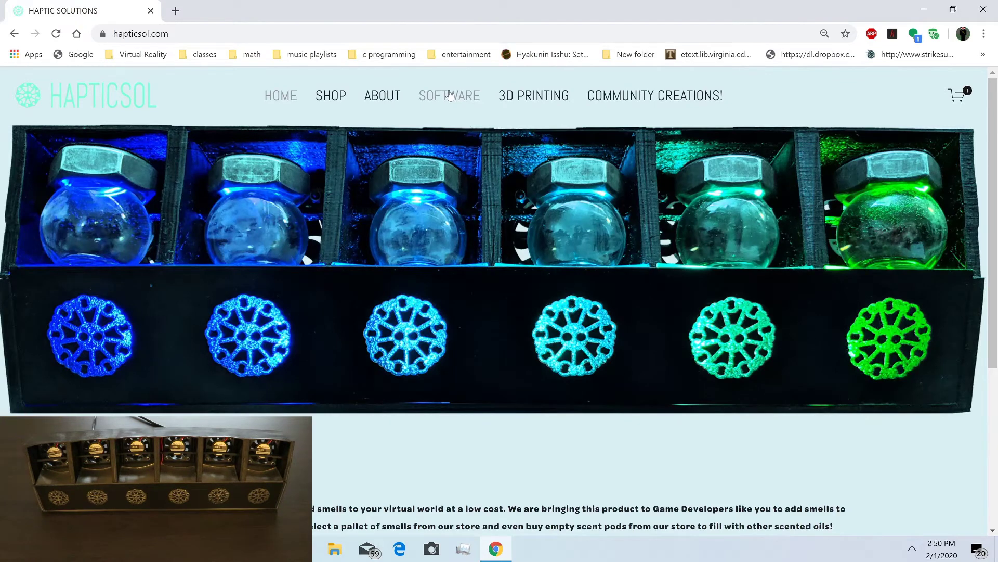
click(450, 96)
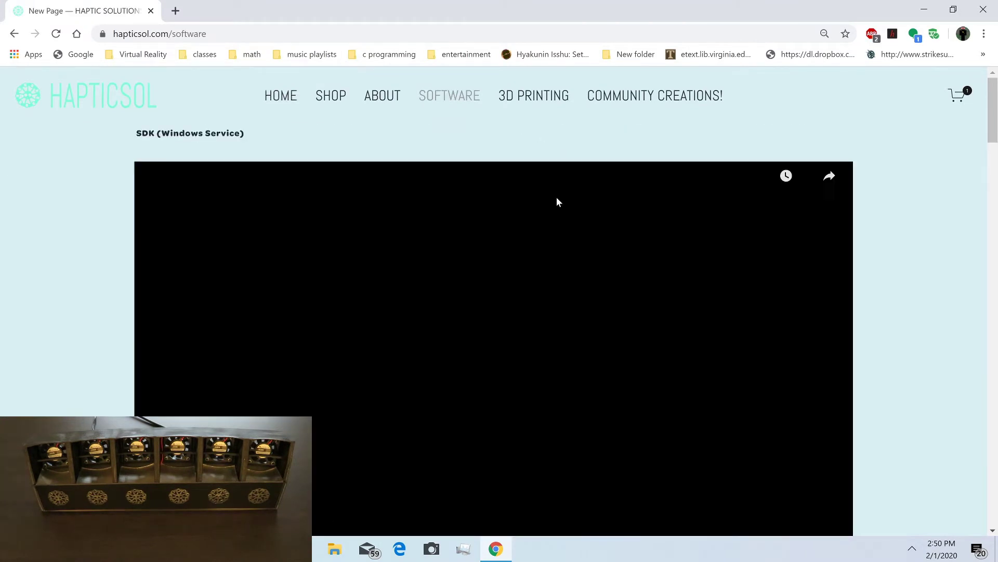
scroll(556, 202, down, 4)
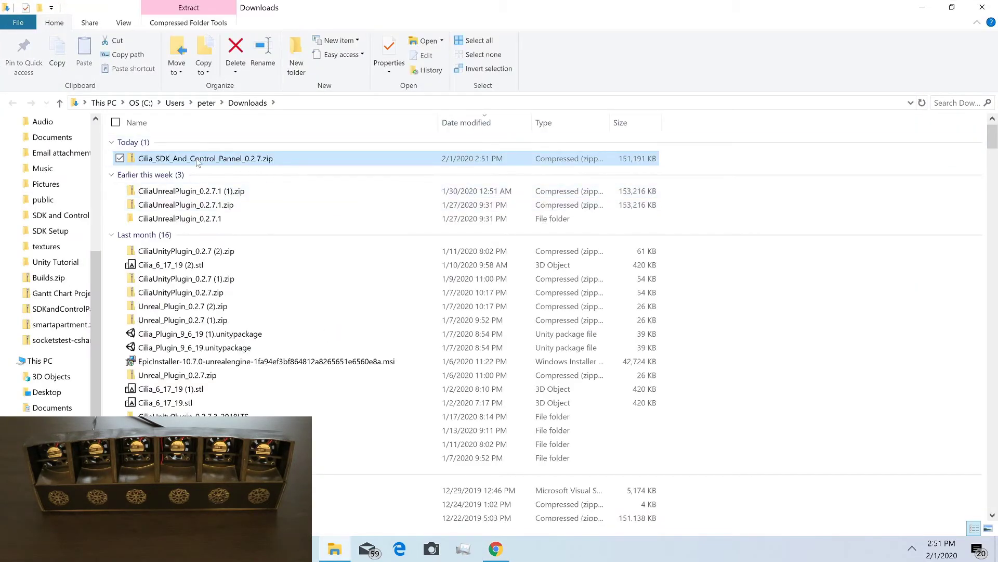
Extract all of Cilia_SDK_And_Control_Pannel_0.2.7.zip to its default destination folder.
right_click(196, 162)
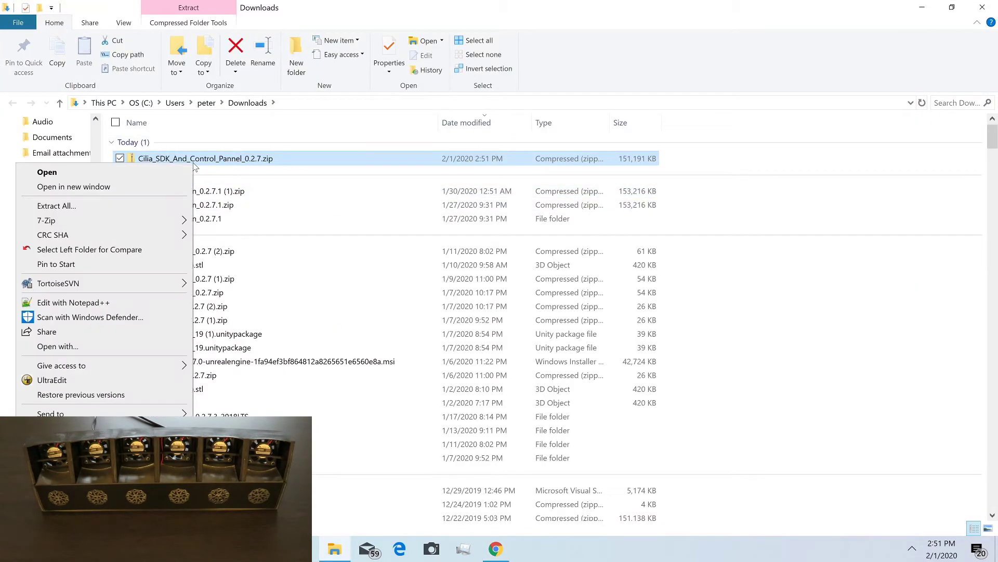
click(127, 205)
click(613, 414)
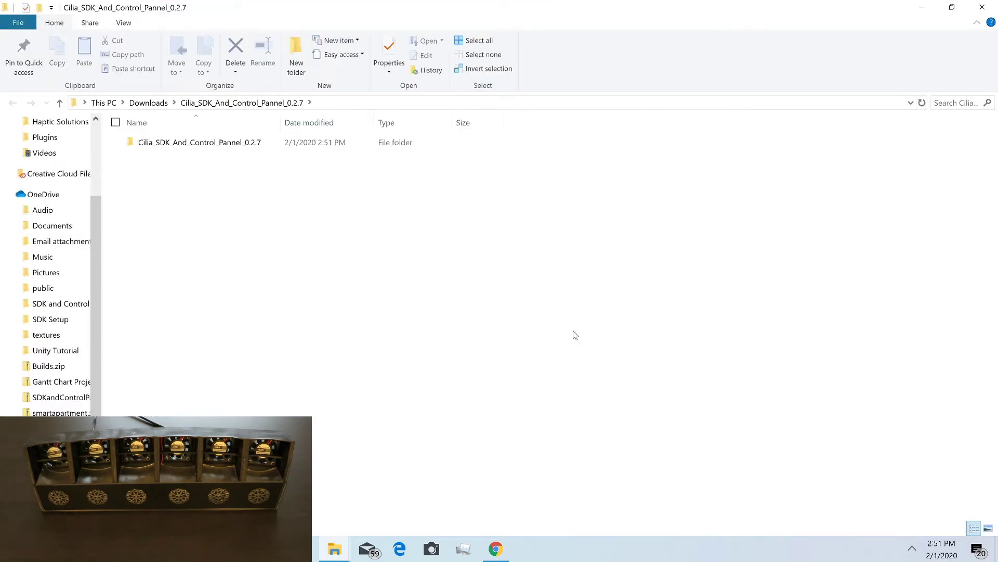
Open the extracted SDKInstaller folder and run setup.exe past the SmartScreen warning.
click(153, 145)
double_click(153, 146)
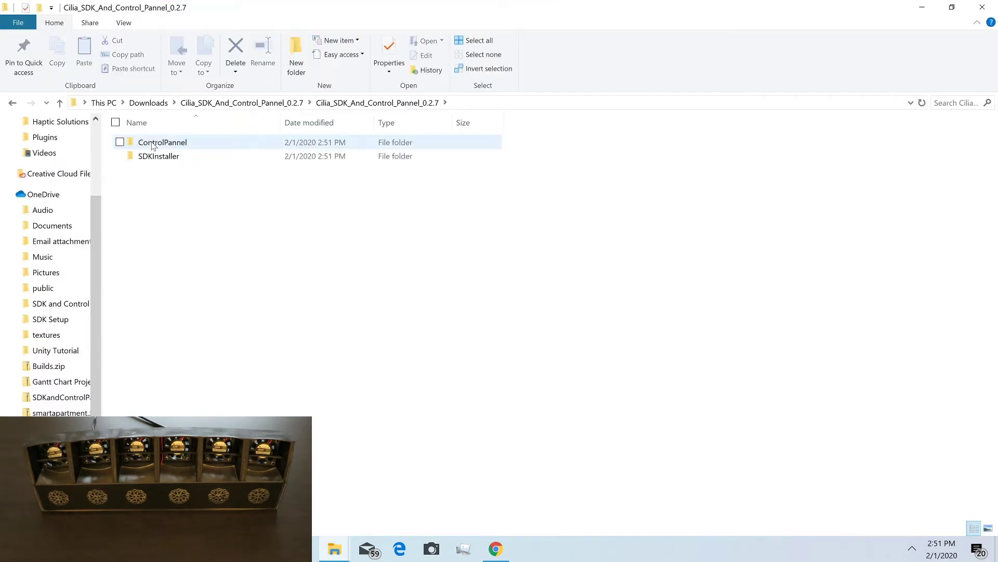
double_click(158, 156)
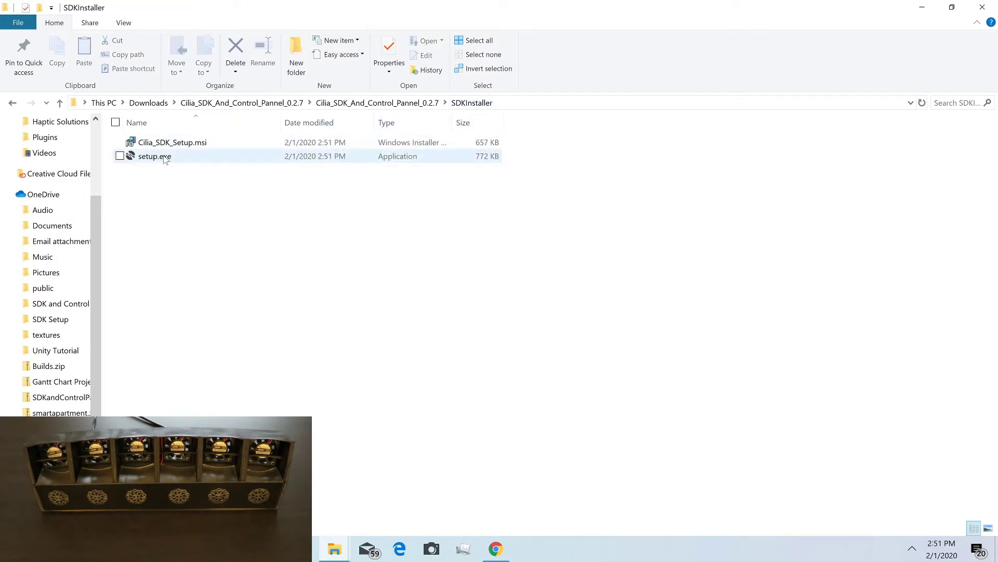
click(162, 160)
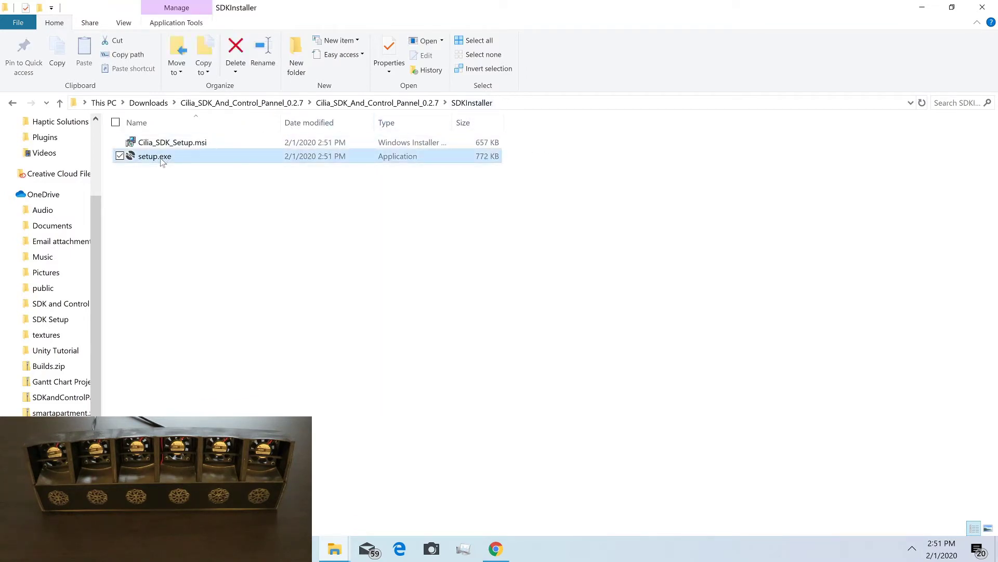
key(F2)
double_click(201, 157)
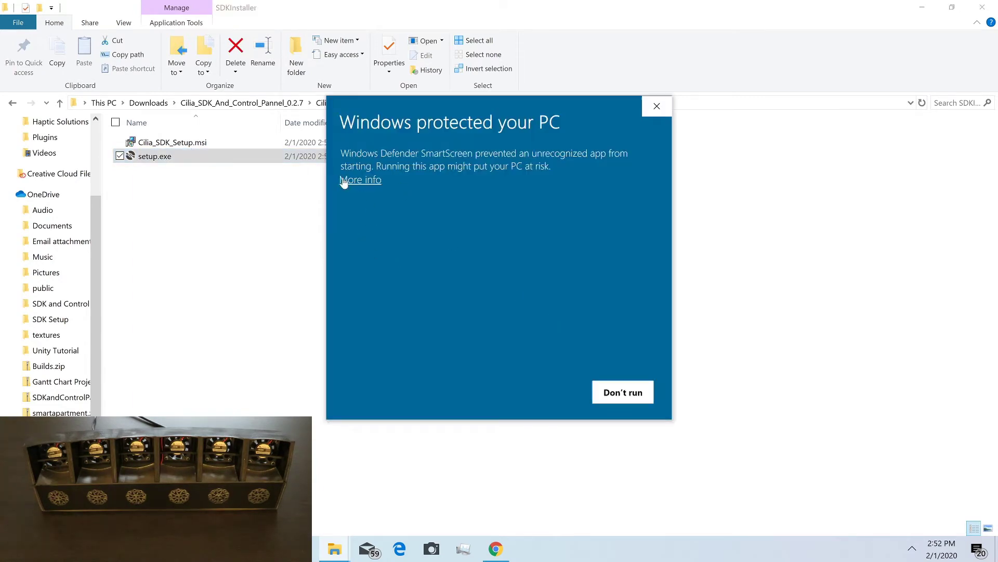
click(344, 180)
click(520, 393)
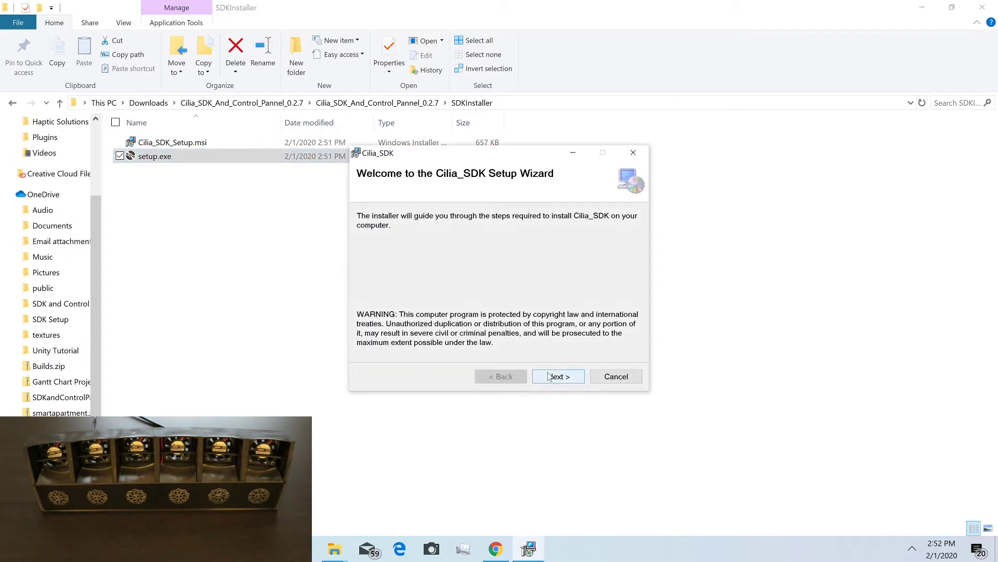
Finish the Cilia_SDK setup wizard with the default install folder and close it.
click(549, 382)
click(548, 382)
click(549, 380)
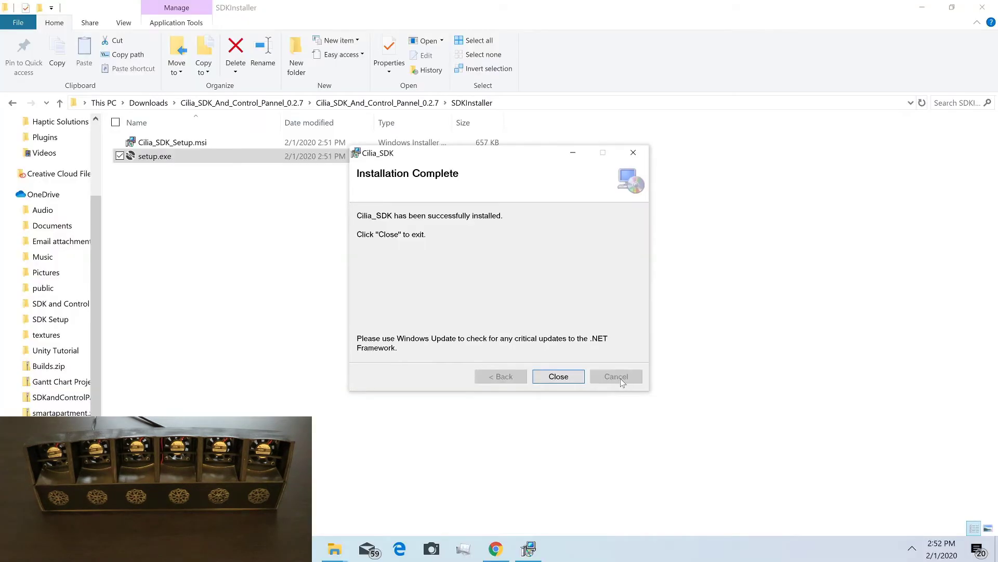
click(556, 378)
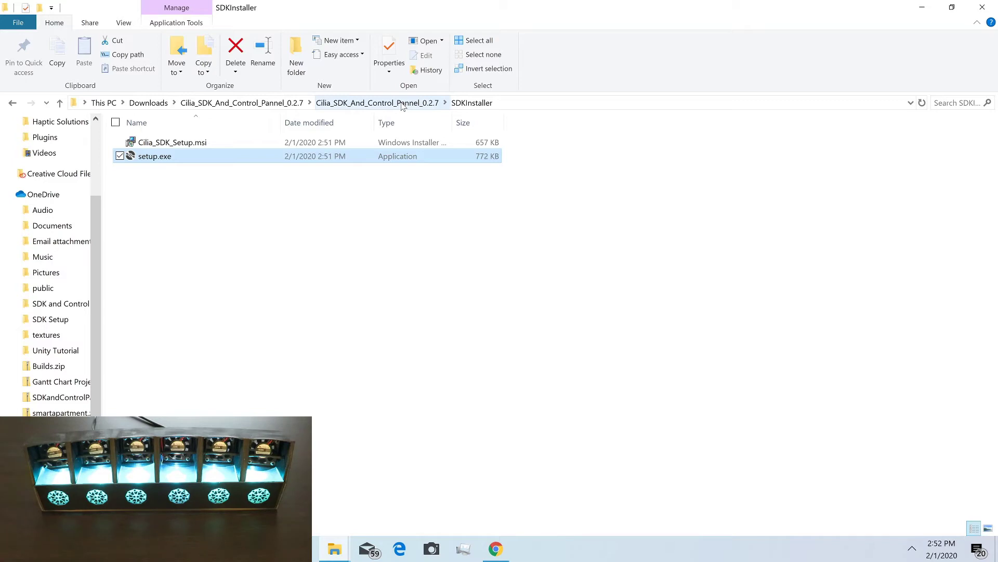
Launch CiliaControlPannel.exe from ControlPannel, bypassing SmartScreen, and start it with default graphics settings.
click(402, 105)
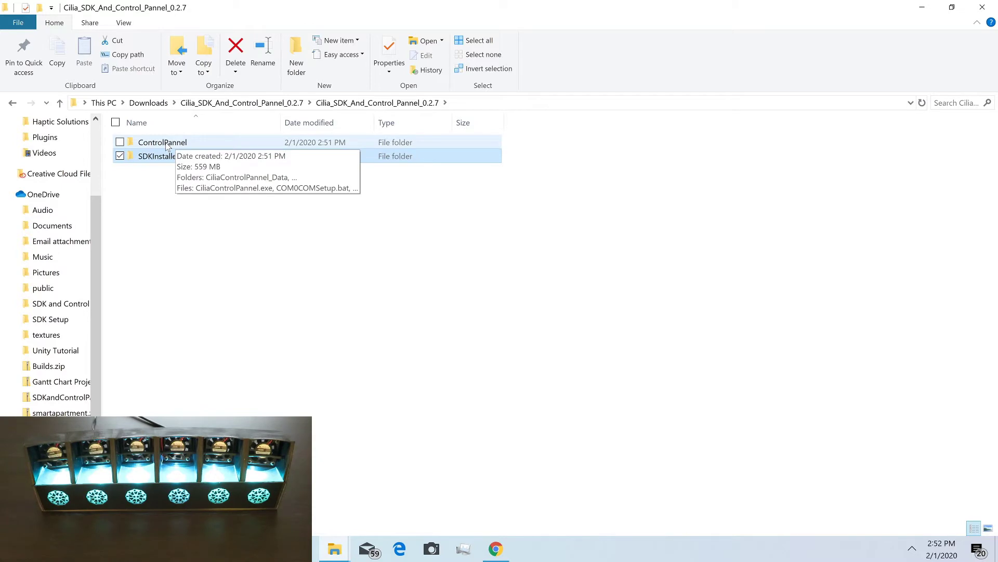
double_click(166, 143)
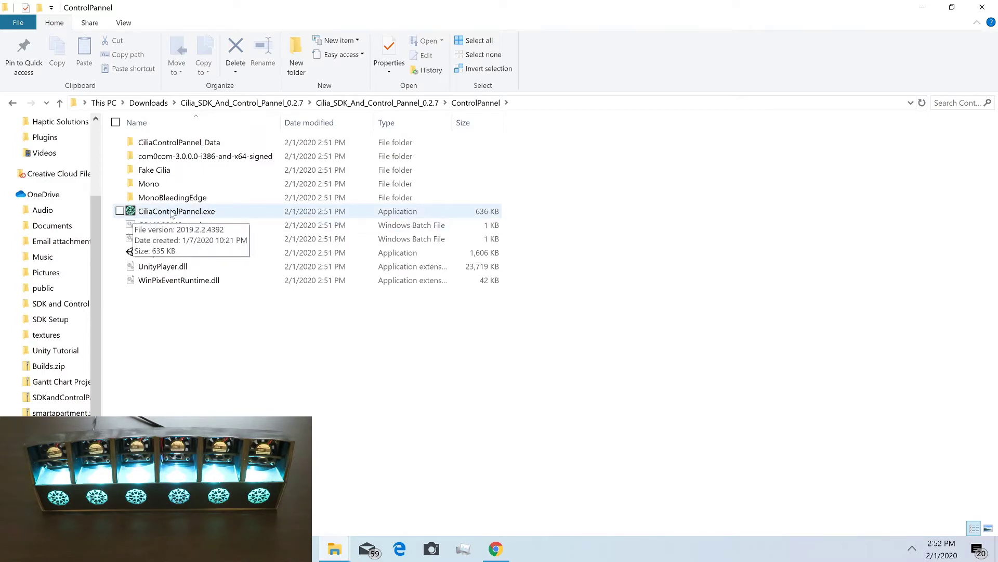
double_click(229, 213)
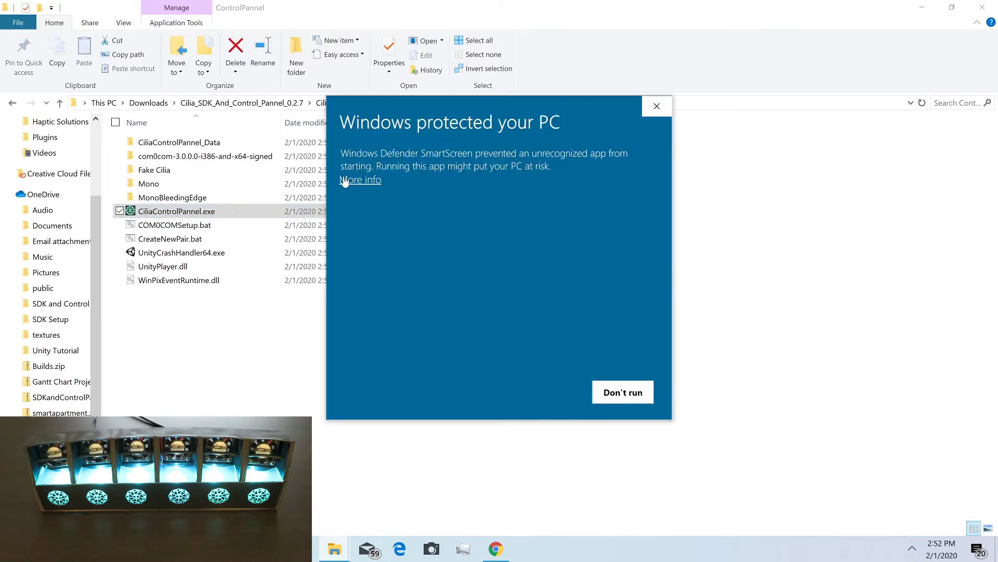
click(345, 180)
click(541, 391)
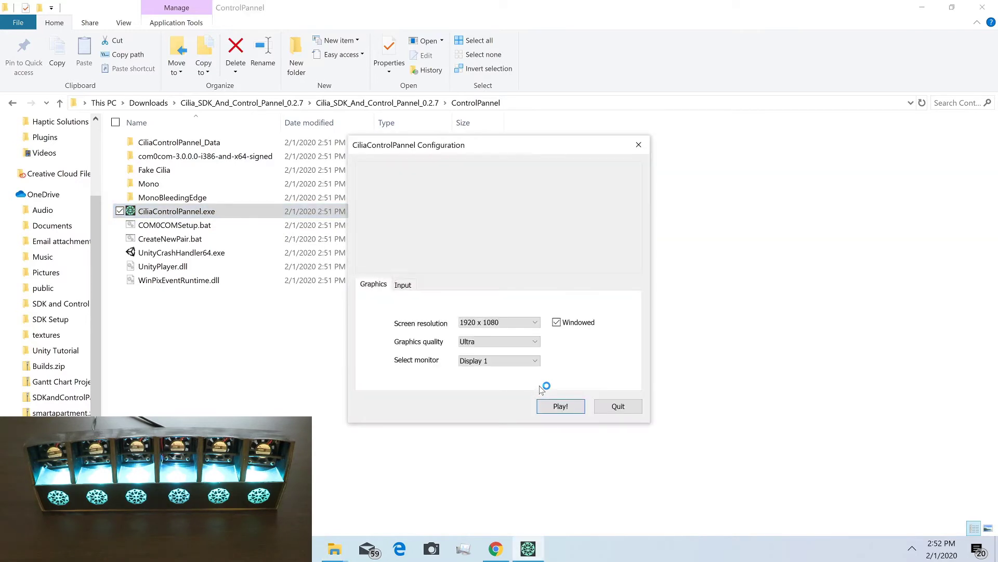
click(556, 406)
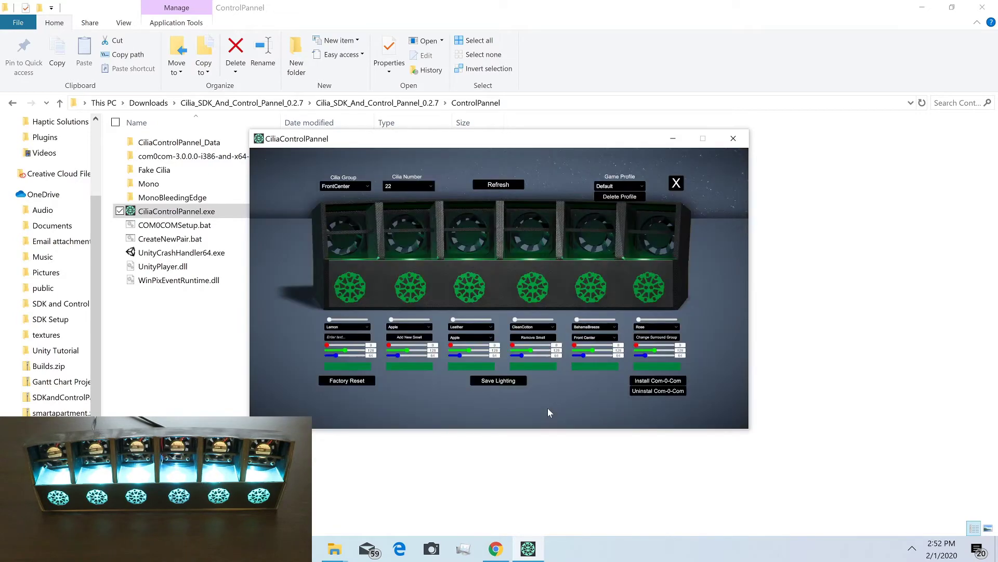
Minimise both Explorer windows and Chrome, then check the control panel's Cilia Group list.
click(922, 7)
click(922, 7)
click(924, 10)
click(924, 11)
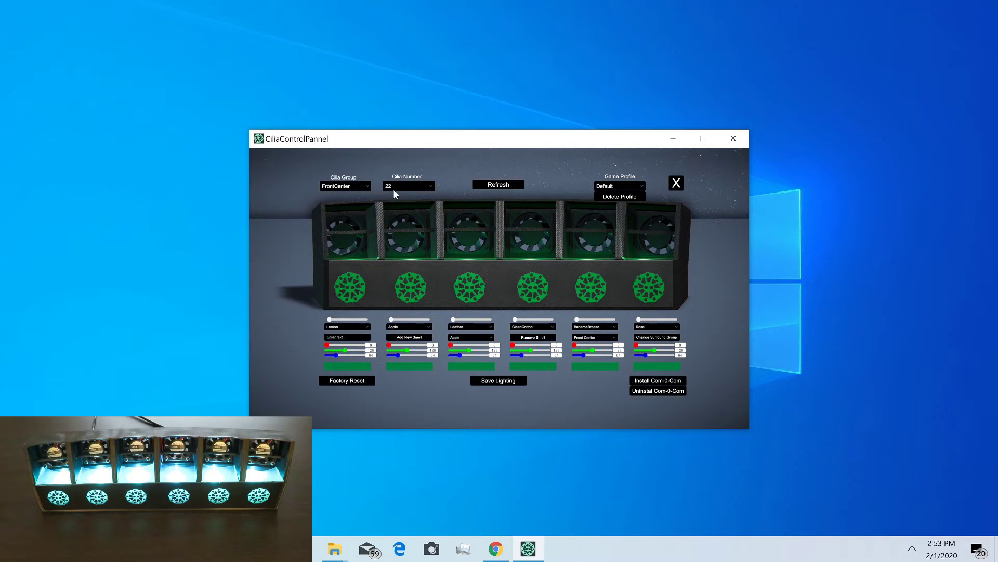
click(335, 189)
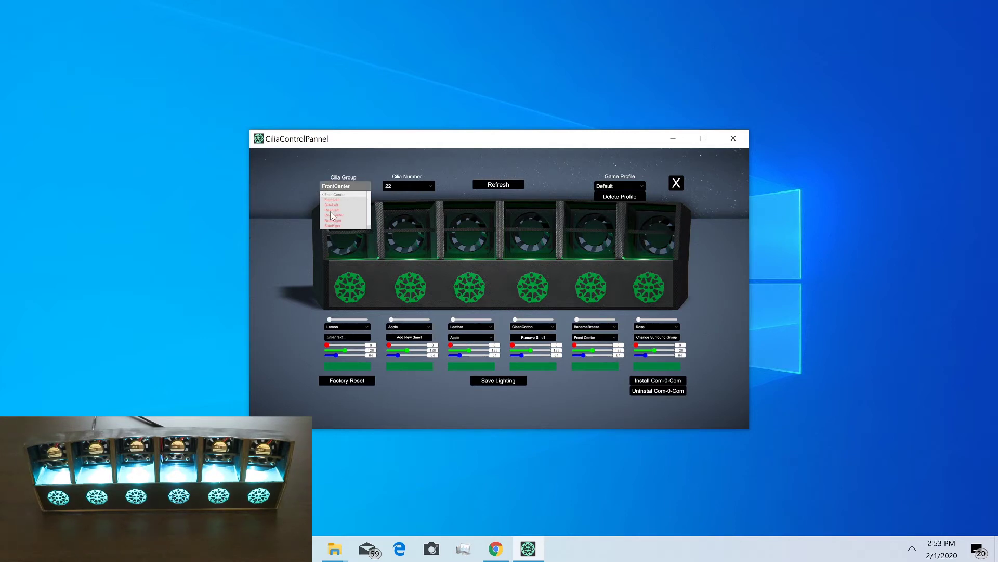
click(396, 162)
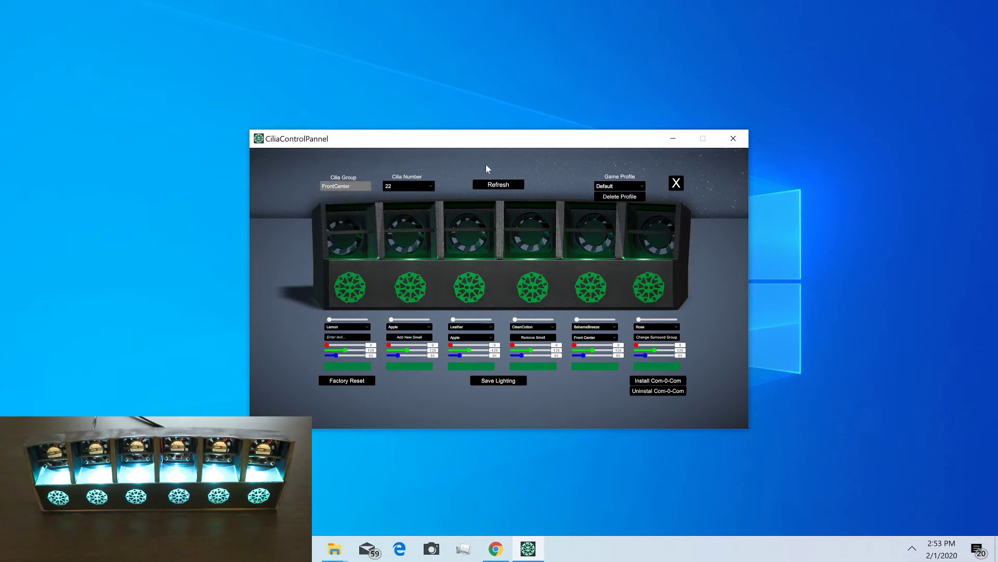
click(637, 186)
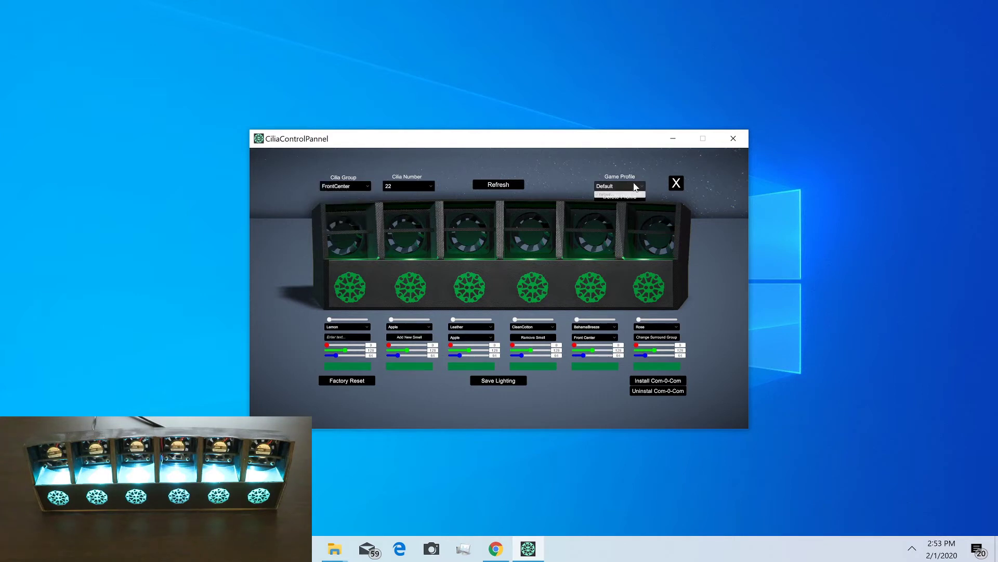
click(606, 194)
click(368, 186)
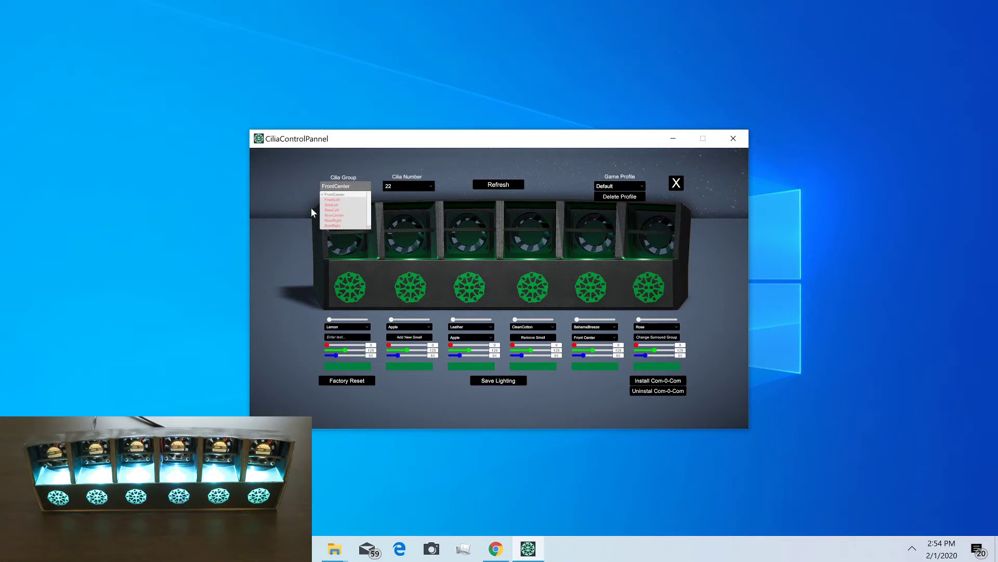
click(296, 193)
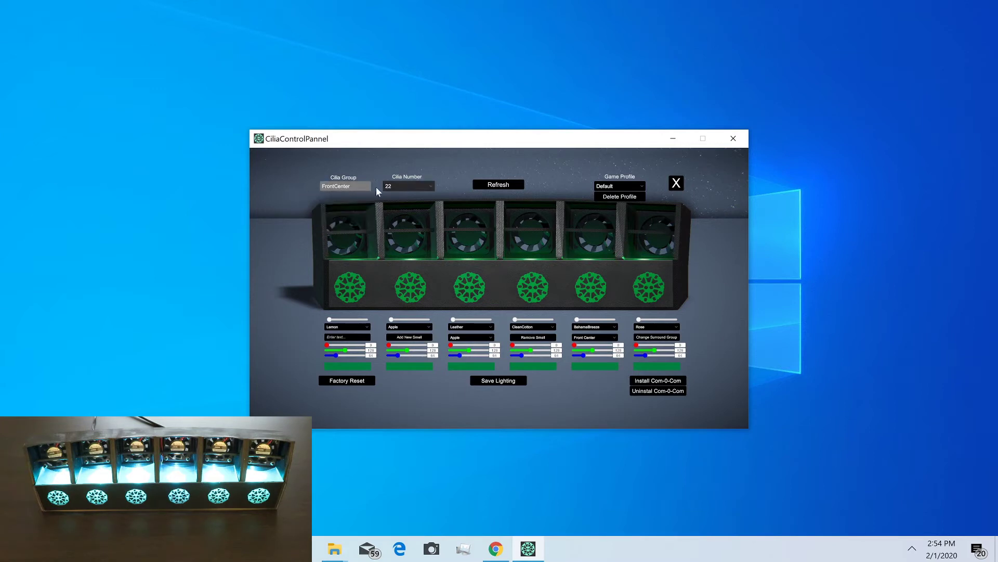
click(430, 186)
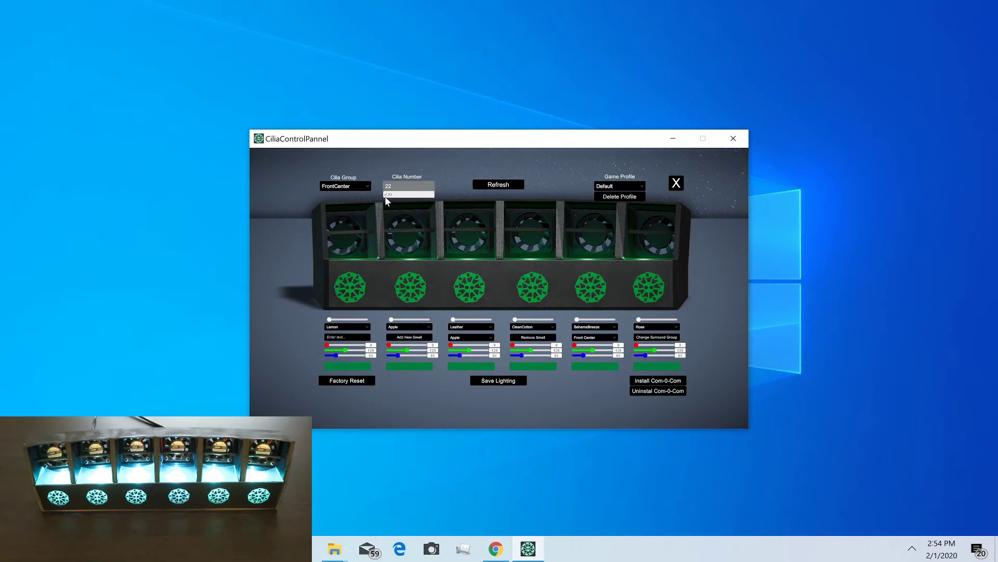
click(419, 200)
drag(329, 319, 344, 319)
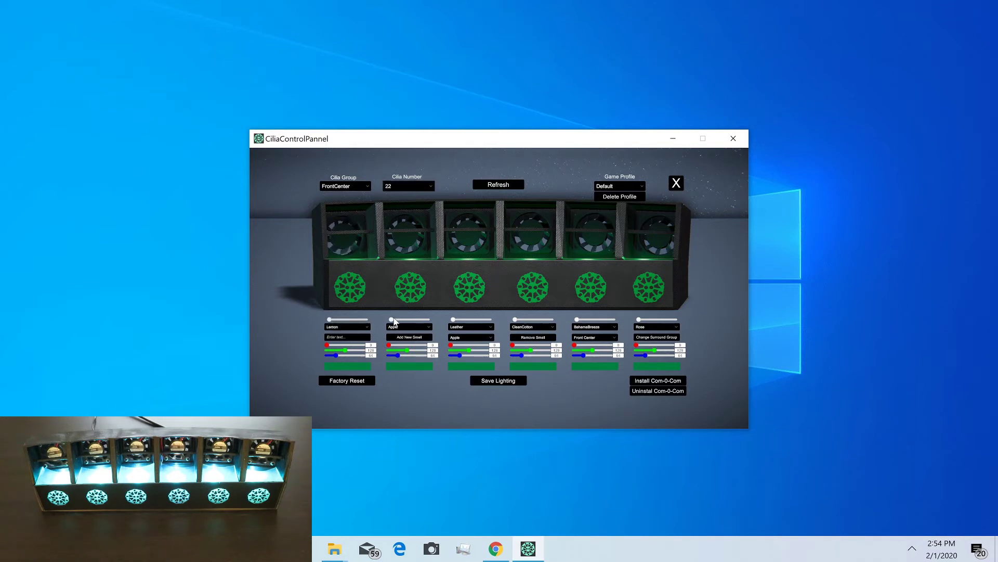
drag(392, 320, 433, 321)
drag(452, 321, 488, 319)
click(453, 319)
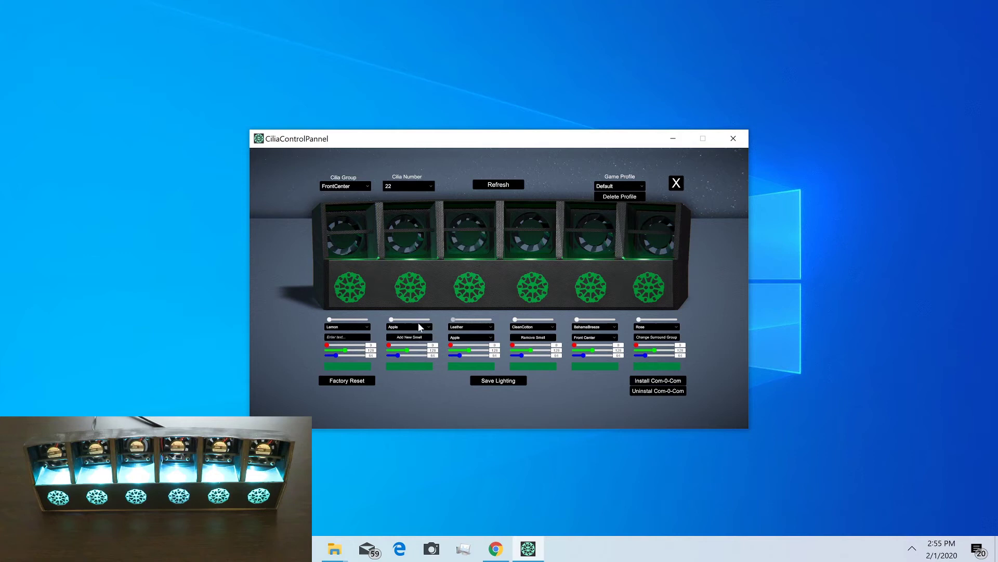
Assign BahamaBreeze to the first slot's smell and Lemon to the fifth slot's smell.
click(368, 327)
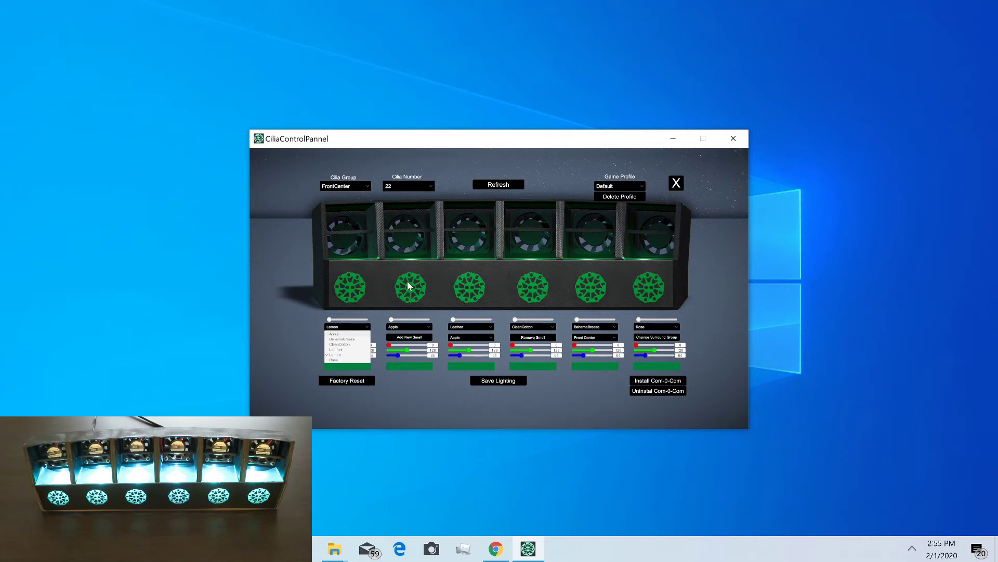
click(342, 339)
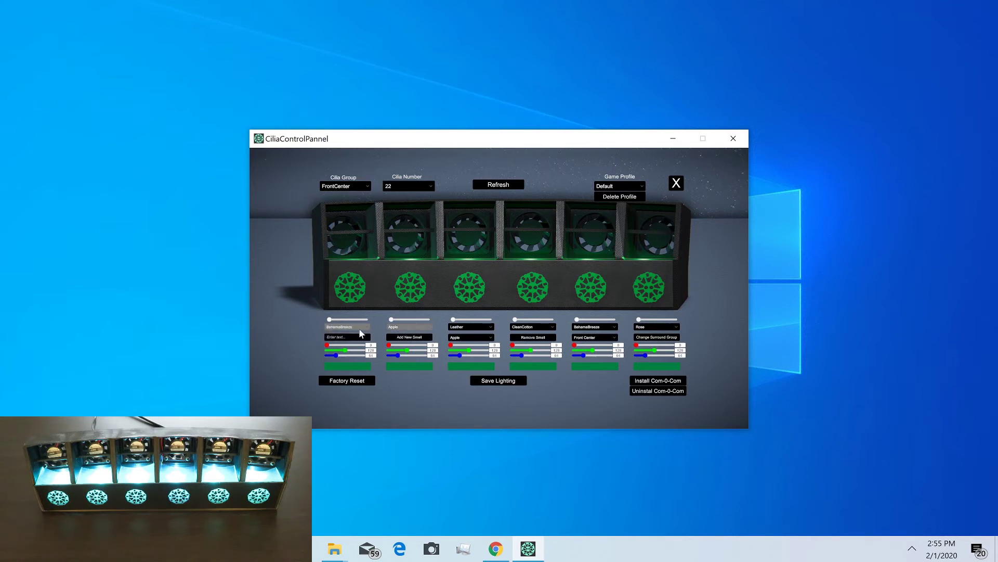
click(584, 328)
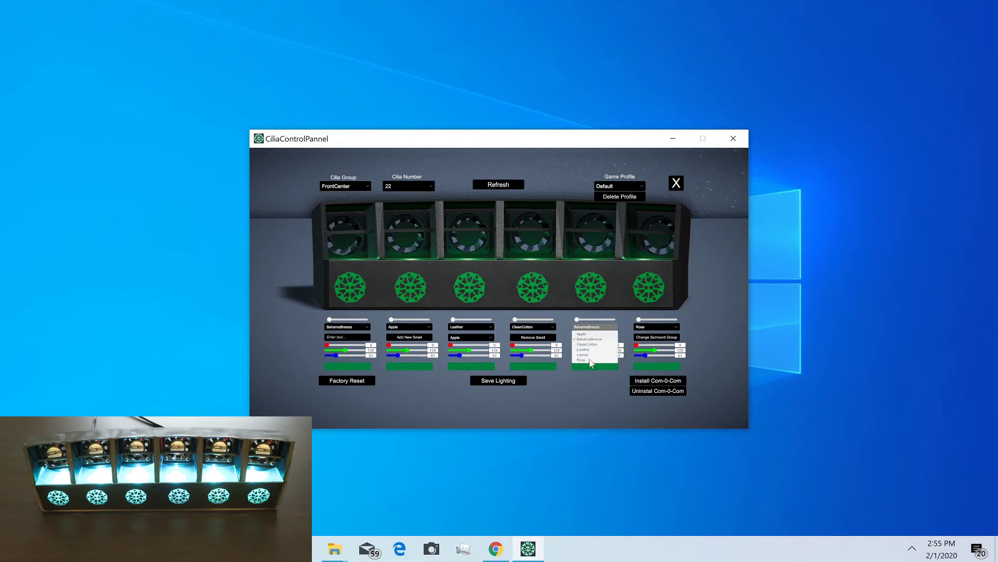
click(583, 355)
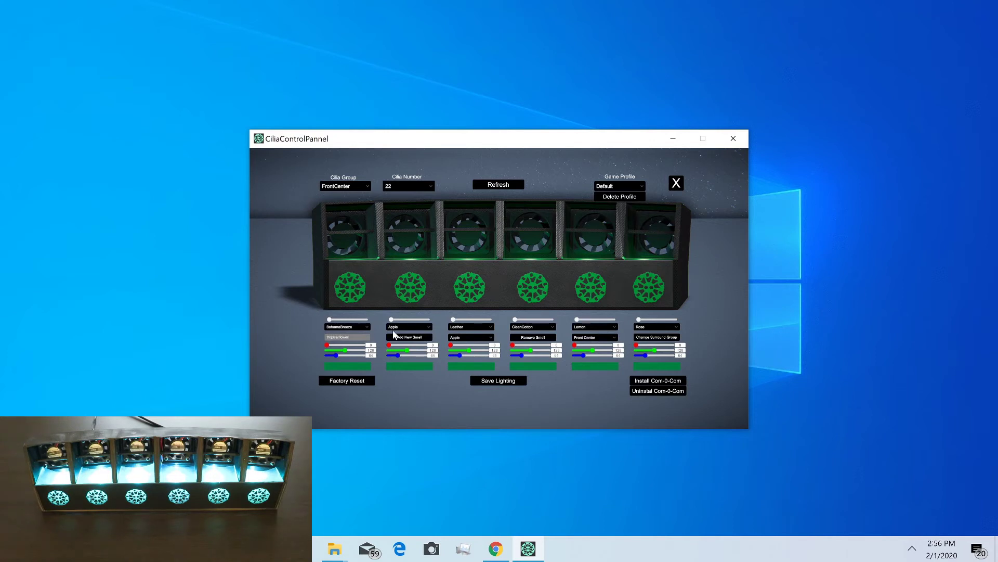
Add tropicalflower as a new smell and confirm it appears in the slots' smell lists.
click(391, 338)
click(345, 328)
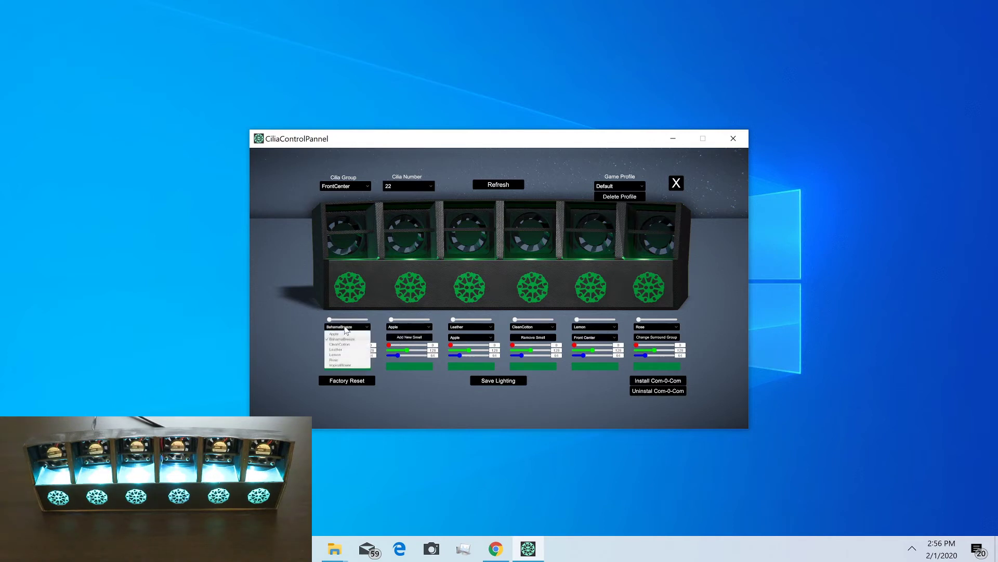
click(298, 340)
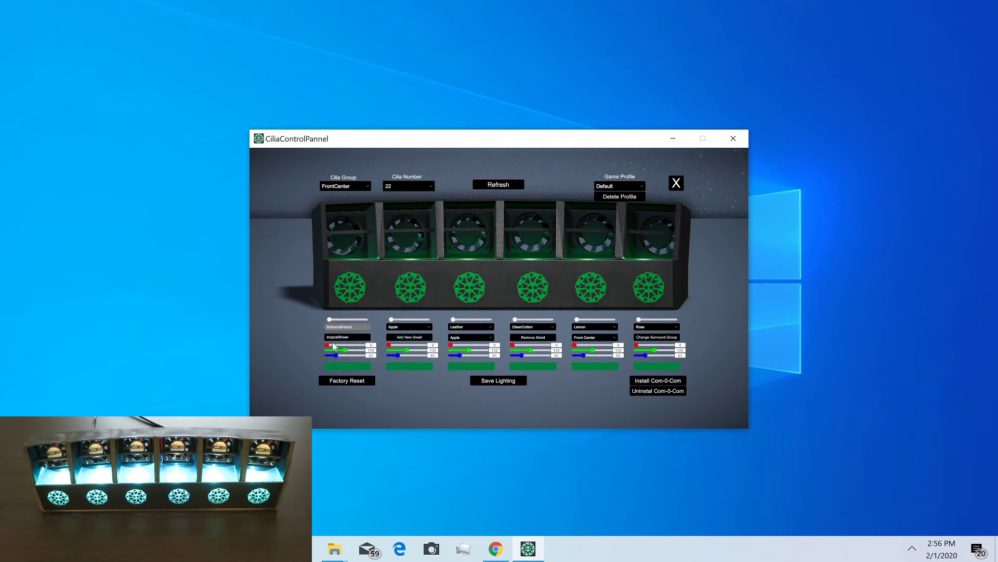
click(410, 326)
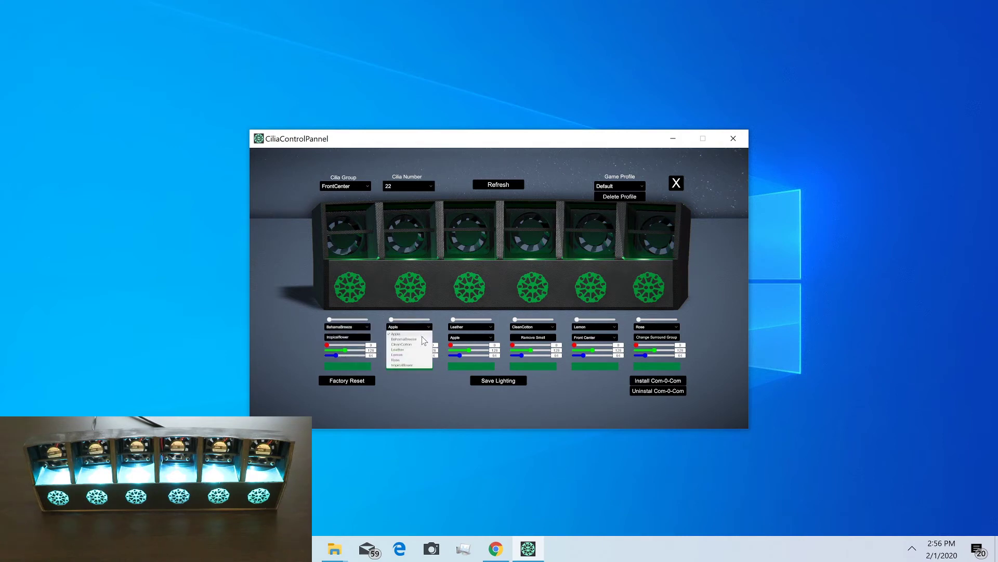
click(528, 300)
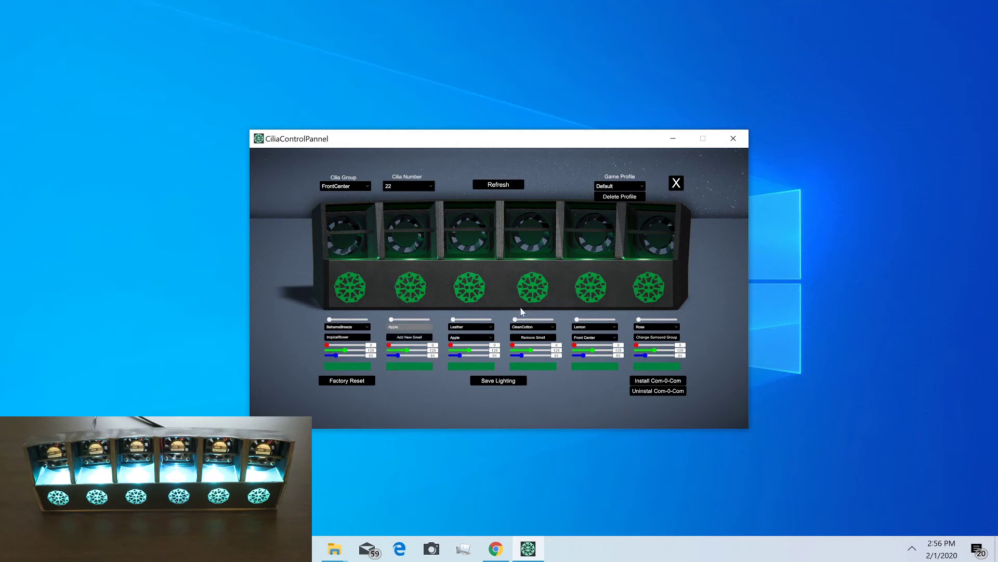
Select tropicalflower in the Remove Smell list and remove it.
click(482, 338)
click(456, 376)
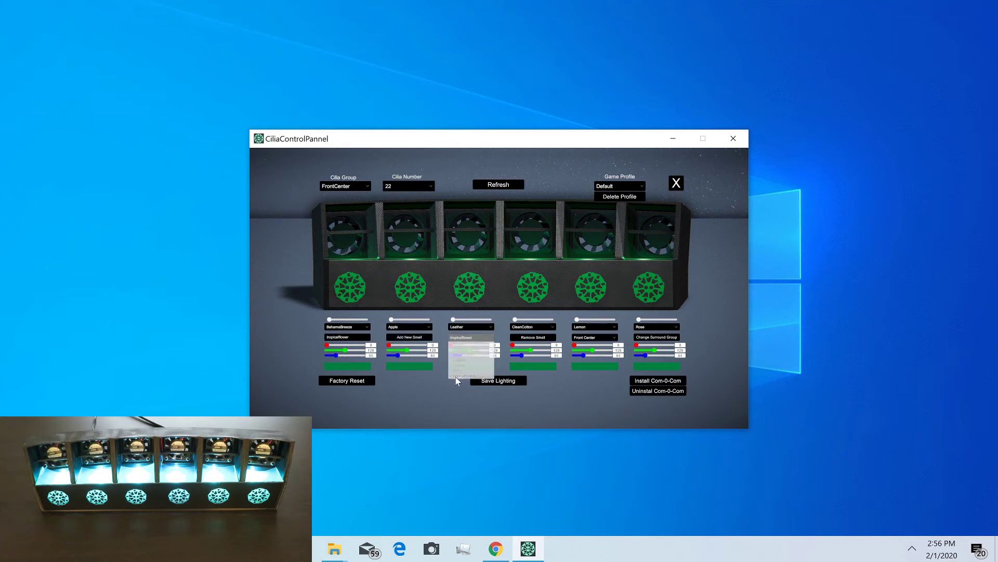
click(537, 339)
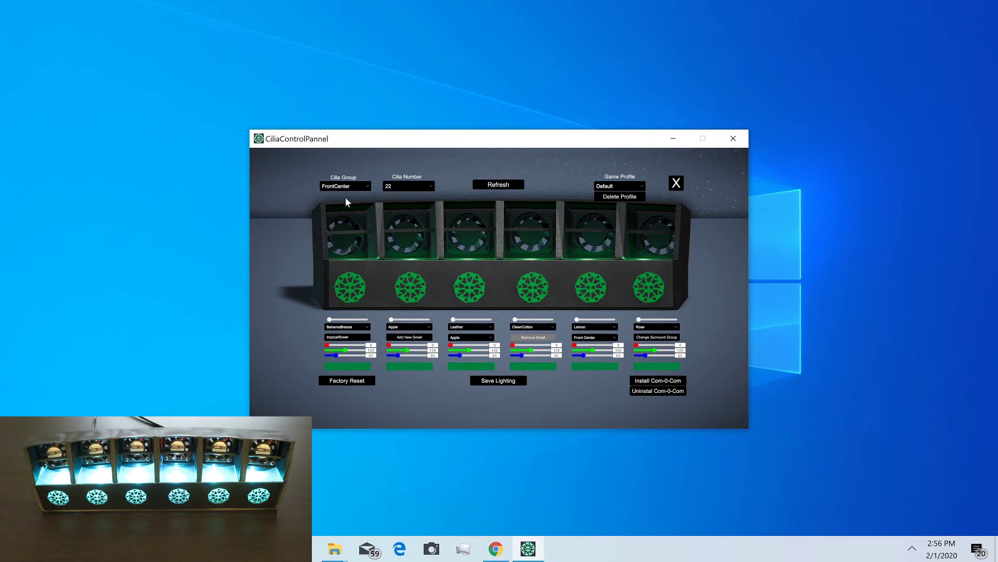
Change the surround group to Rear Center and confirm Cilia 22 now sits in RearCenter.
click(601, 340)
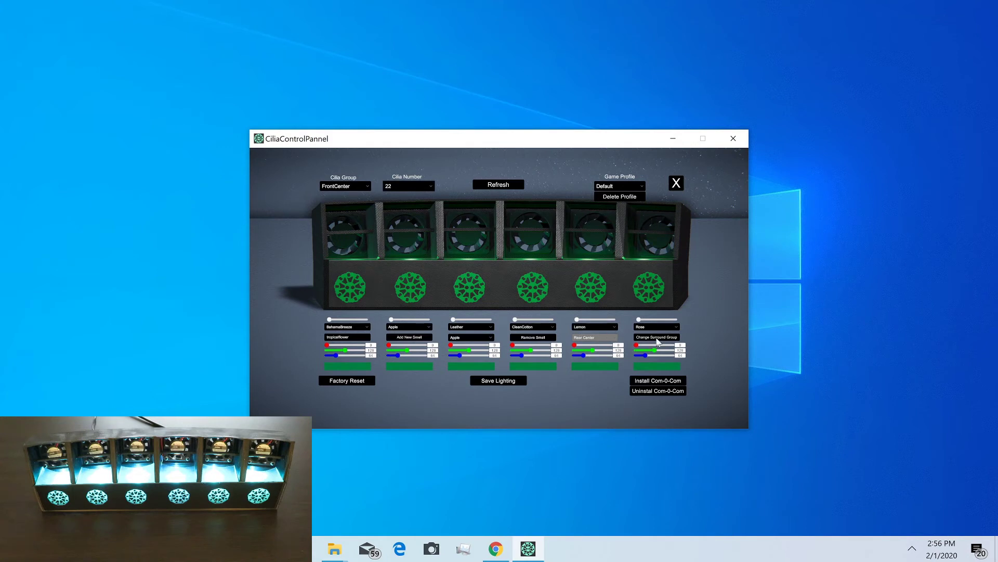
click(640, 339)
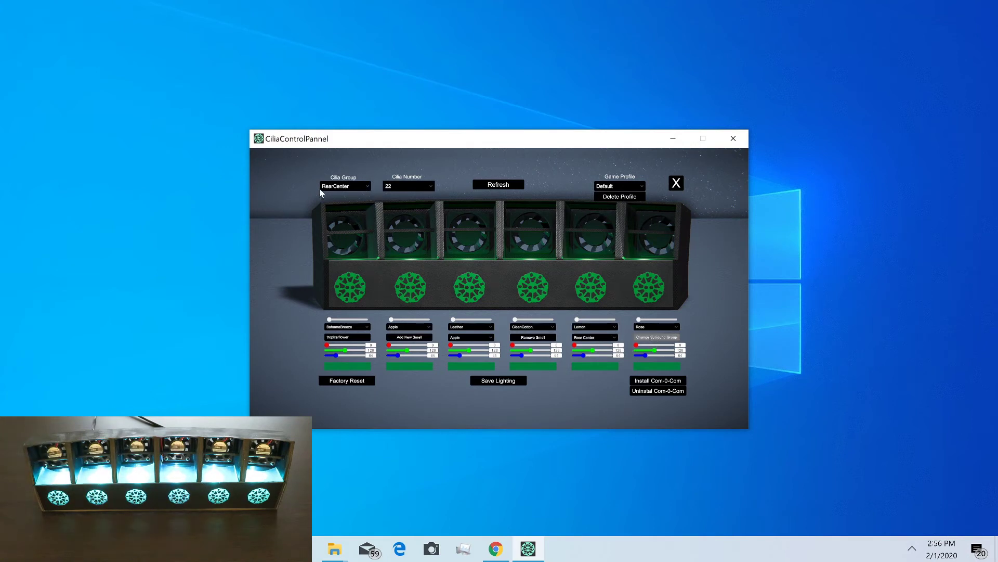
click(366, 182)
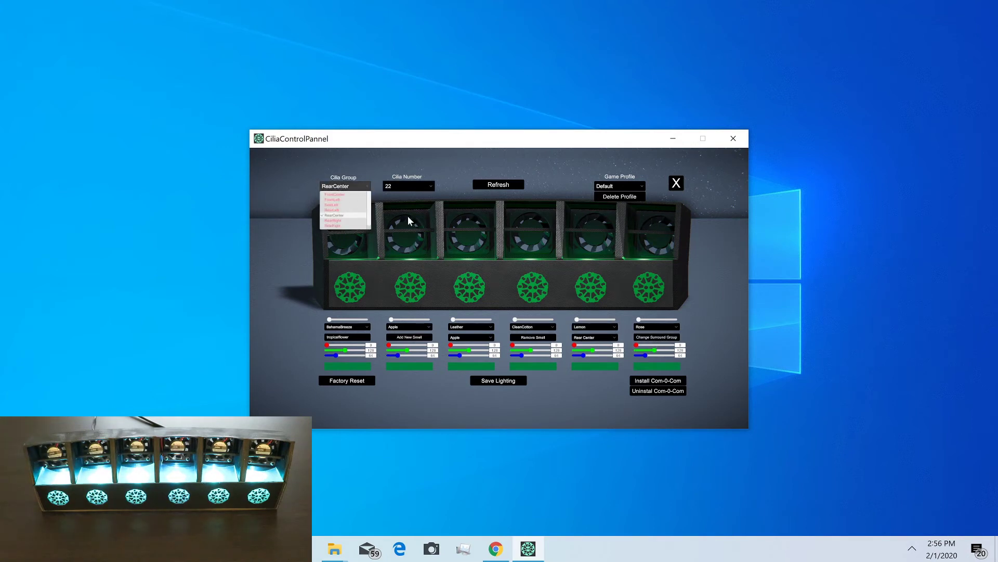
click(482, 222)
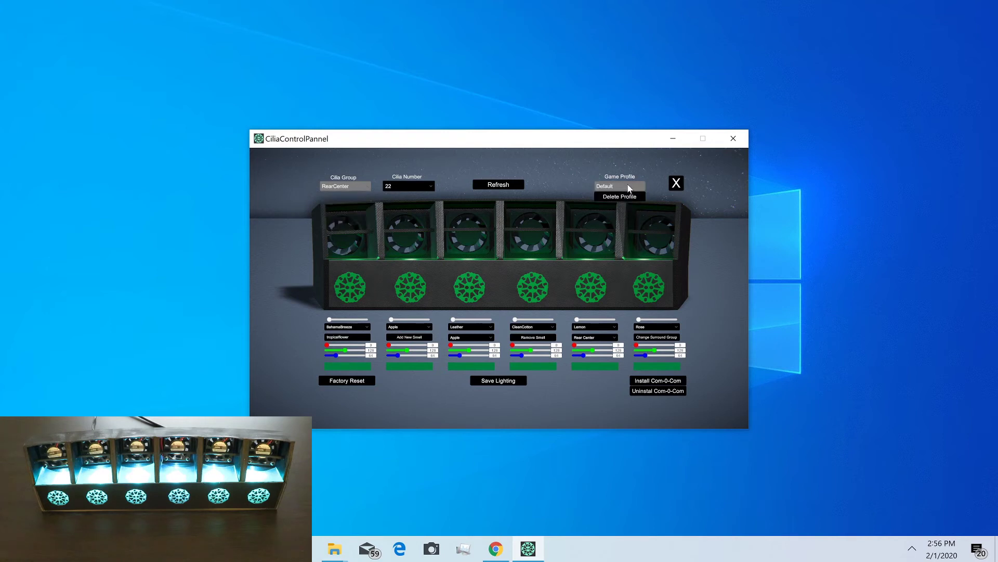
click(641, 188)
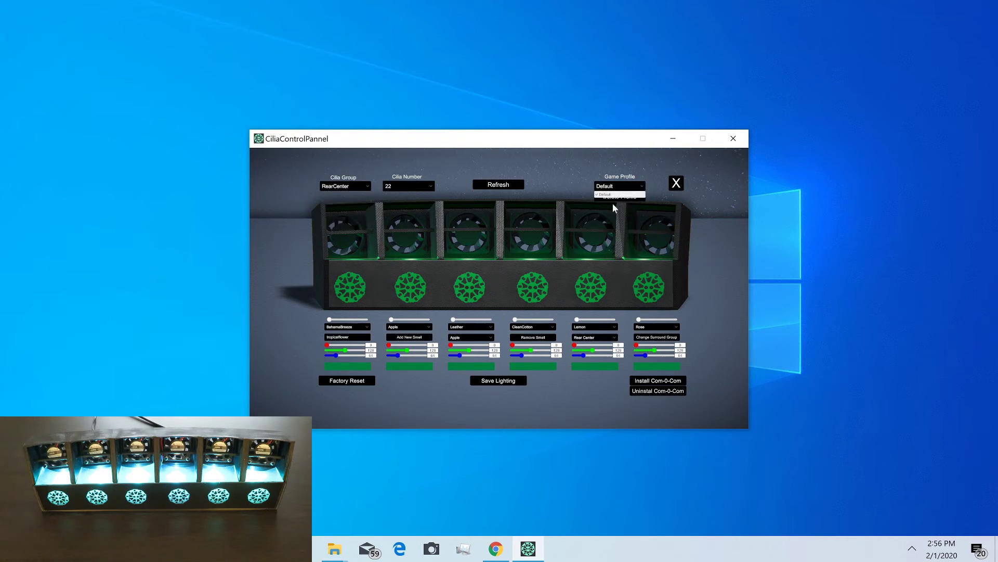
click(604, 186)
Set fans 1–4 to white, yellow, cyan and green with the RGB sliders, then save the lighting.
drag(326, 344, 373, 356)
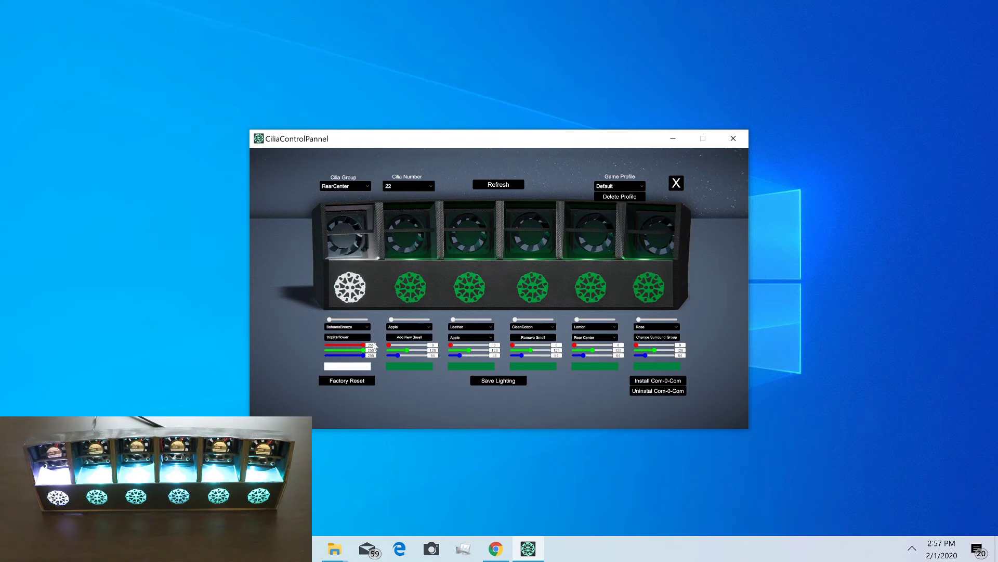
click(492, 382)
drag(390, 345, 472, 351)
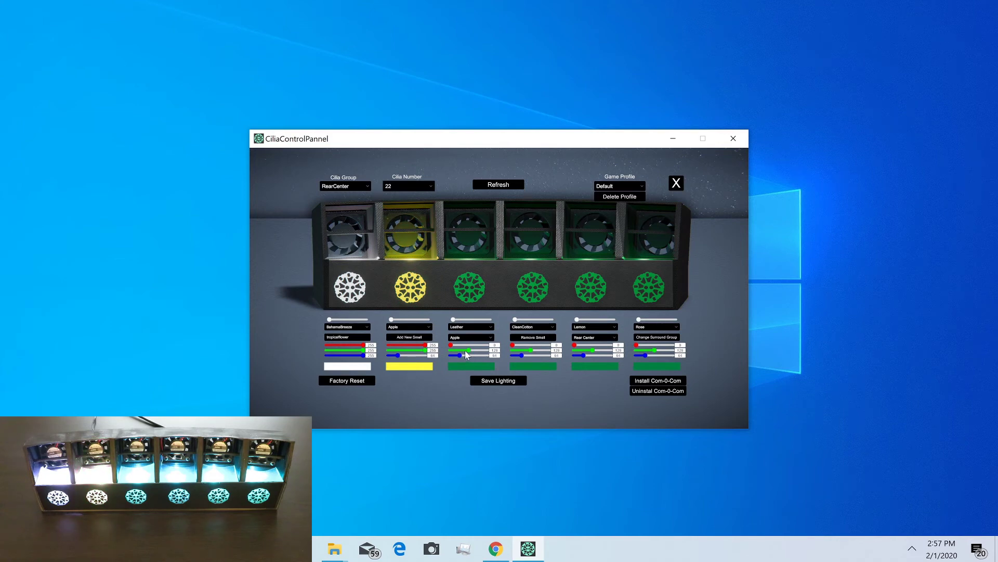
drag(470, 351, 508, 359)
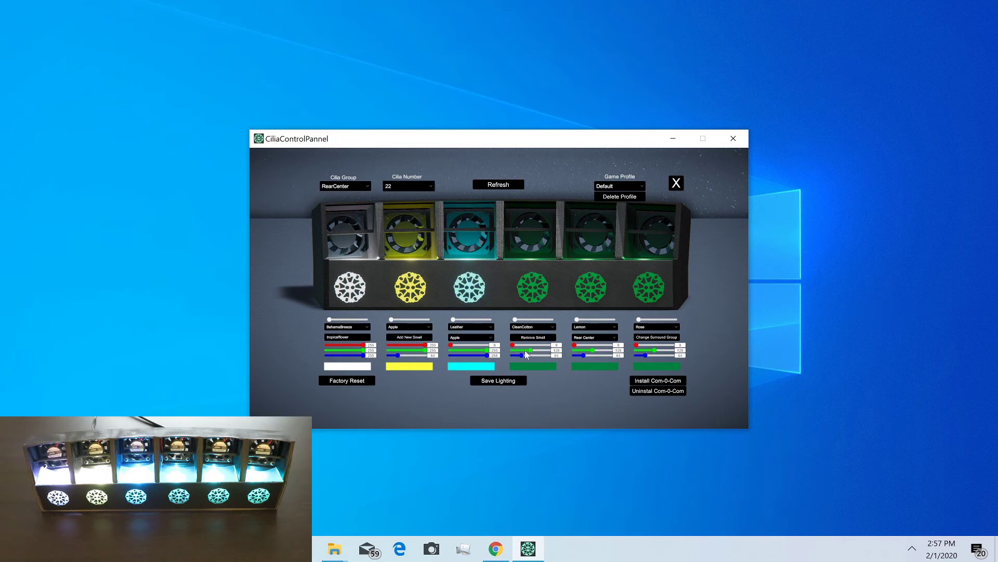
drag(527, 350, 552, 350)
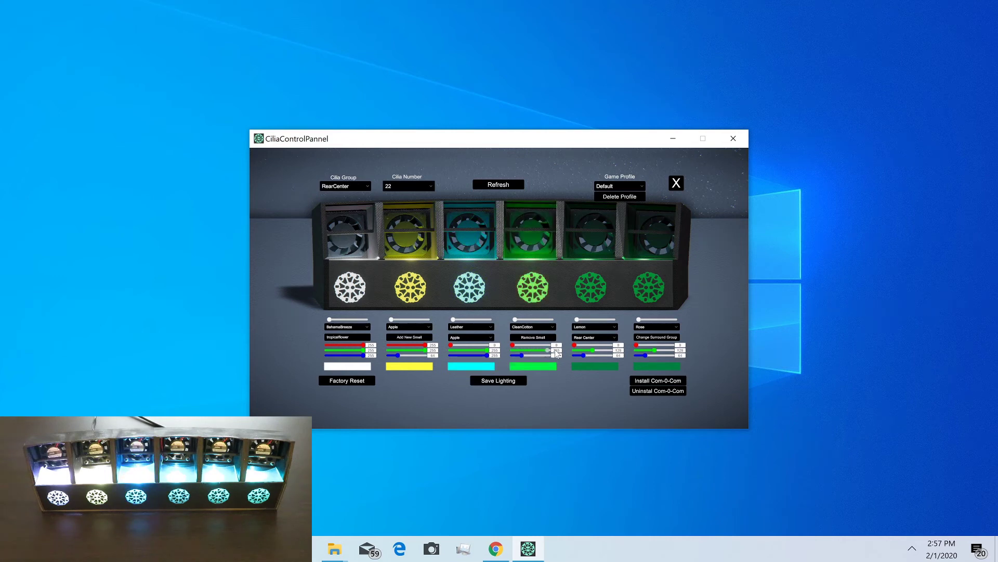
click(510, 379)
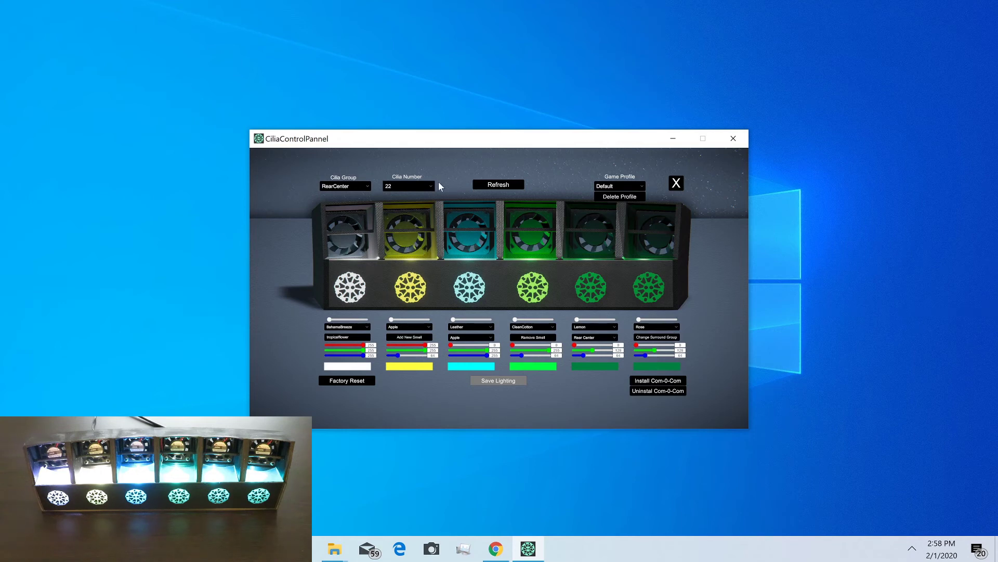
Move the panel aside, install Com-0-Com, then close the control panel.
drag(374, 147, 156, 141)
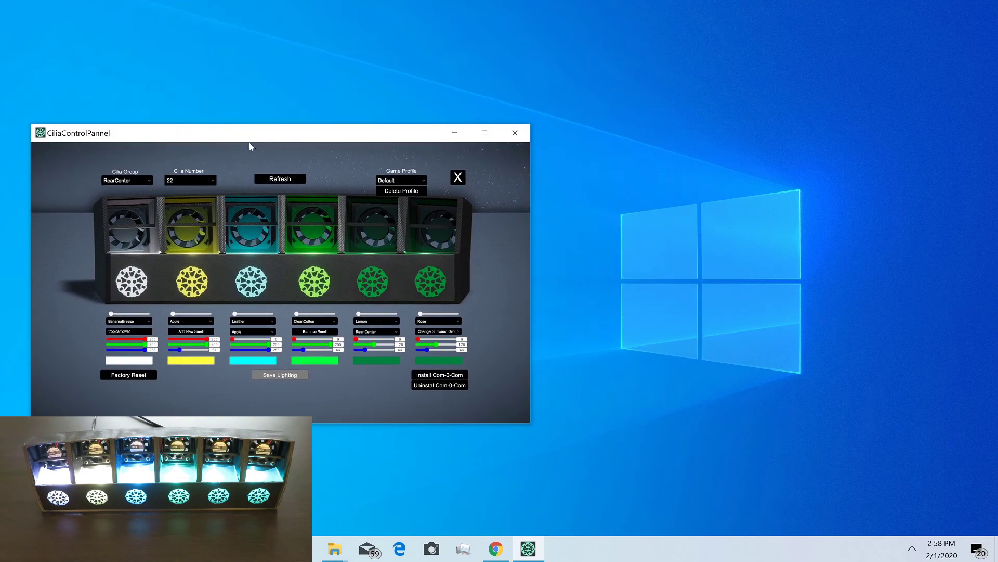
click(454, 377)
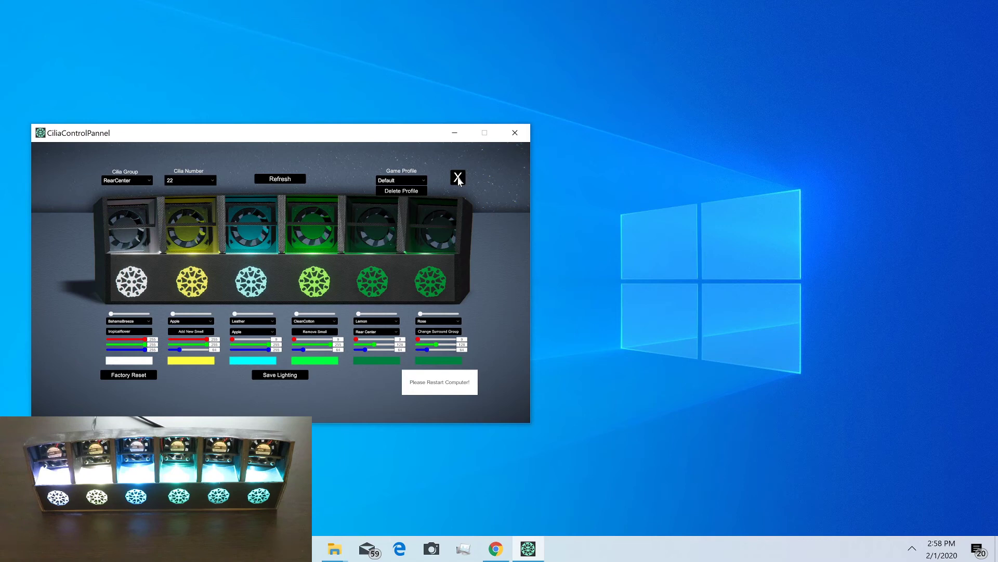
click(457, 178)
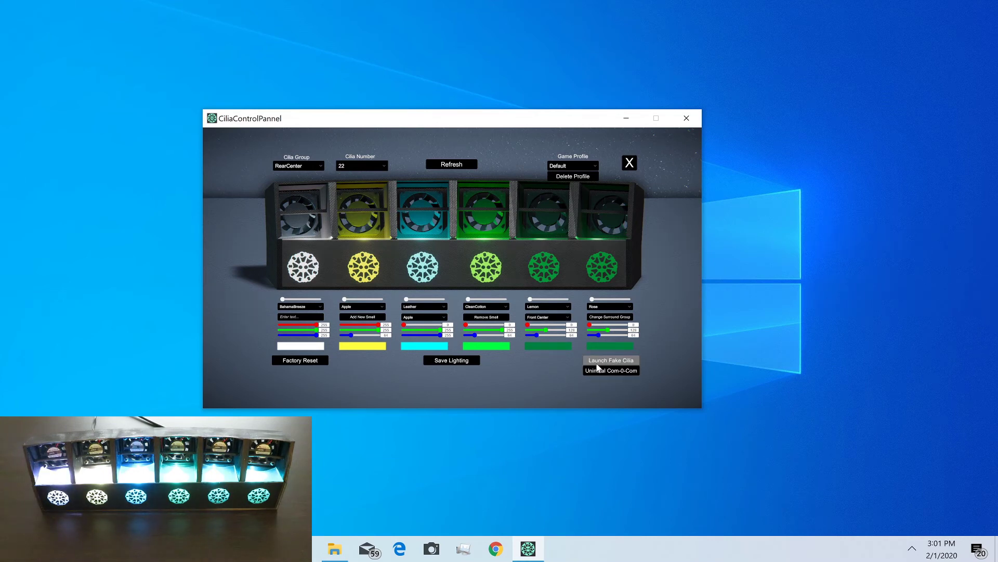
Launch the fake cilia to open its Configuration dialog at 1920 x 1080, Ultra quality, windowed.
click(603, 361)
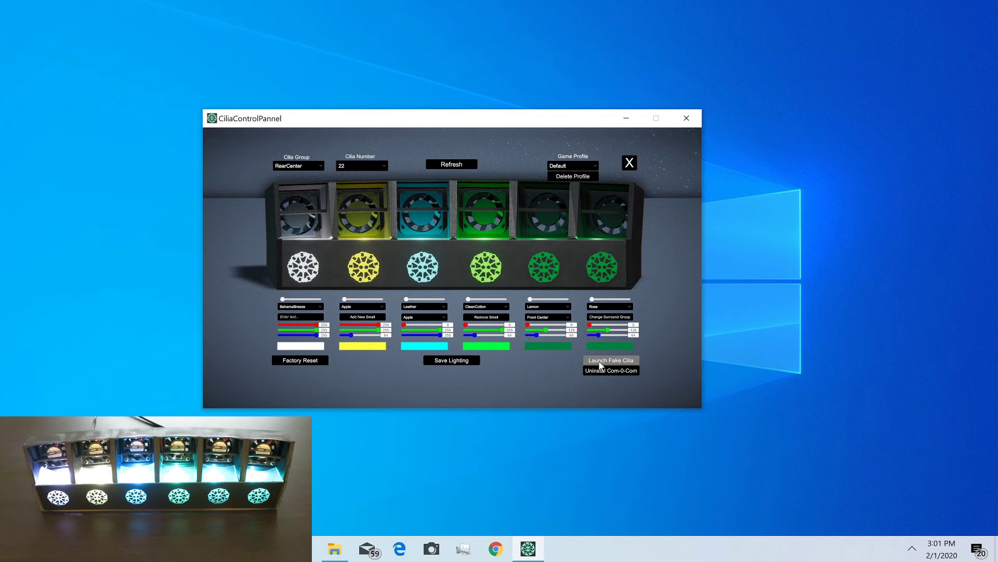
drag(291, 120, 105, 126)
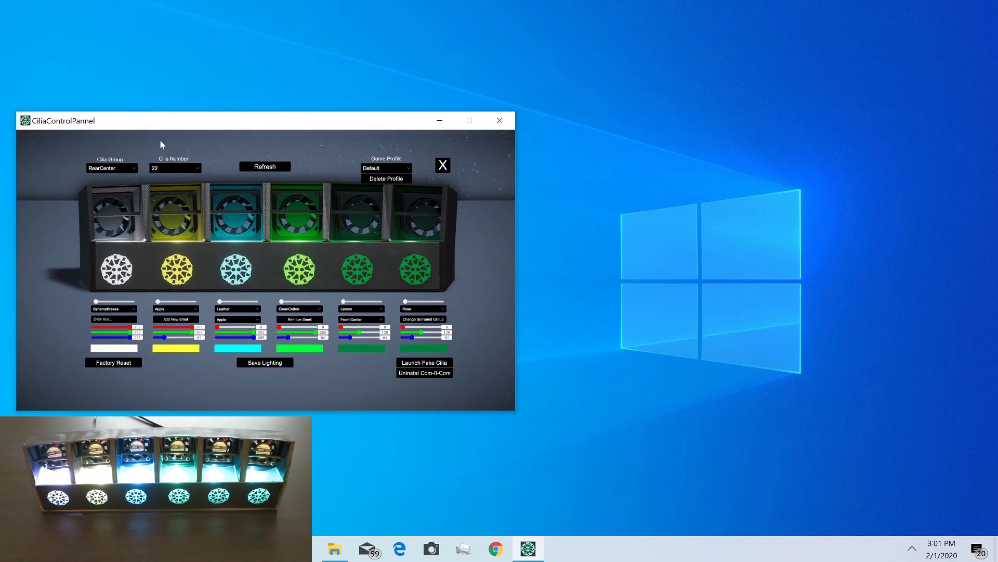
click(411, 363)
click(411, 363)
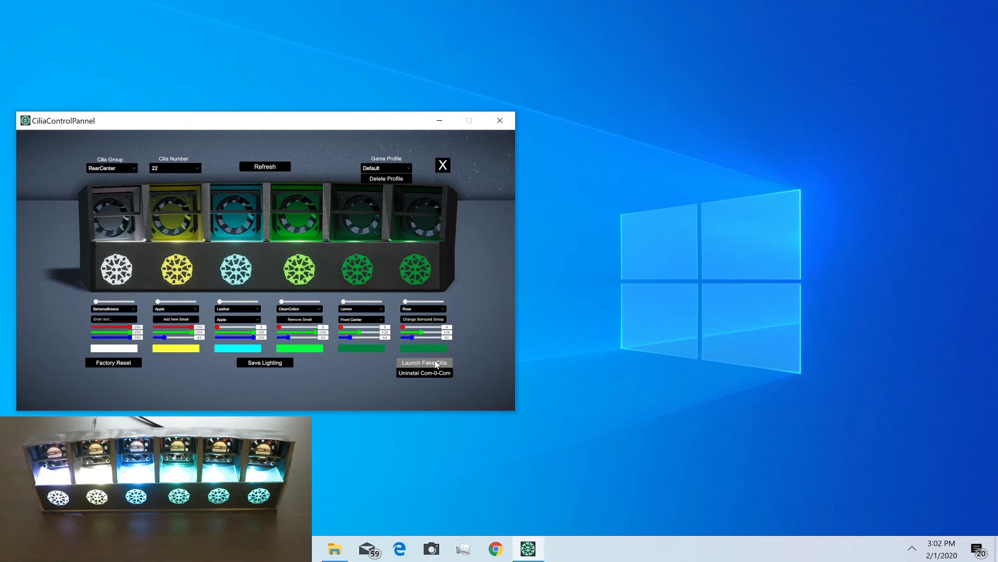
Start the fake cilia simulator and place its window to the right of the control panel.
click(436, 363)
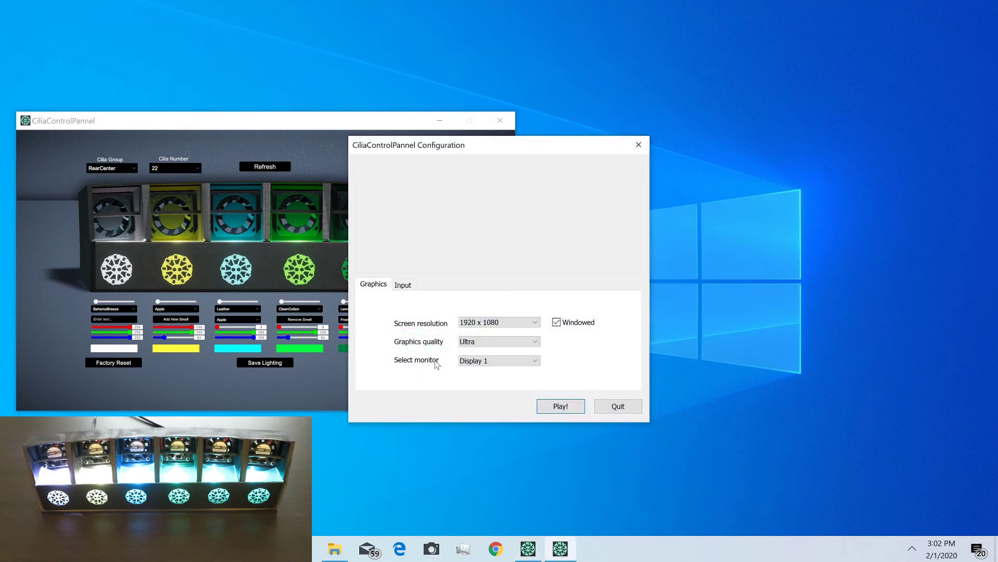
click(576, 404)
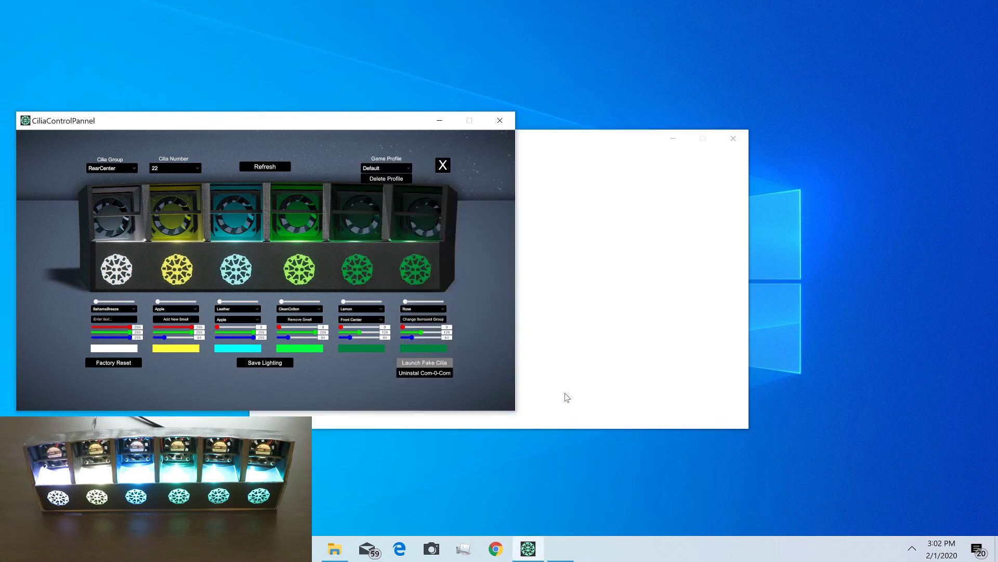
drag(553, 139, 811, 121)
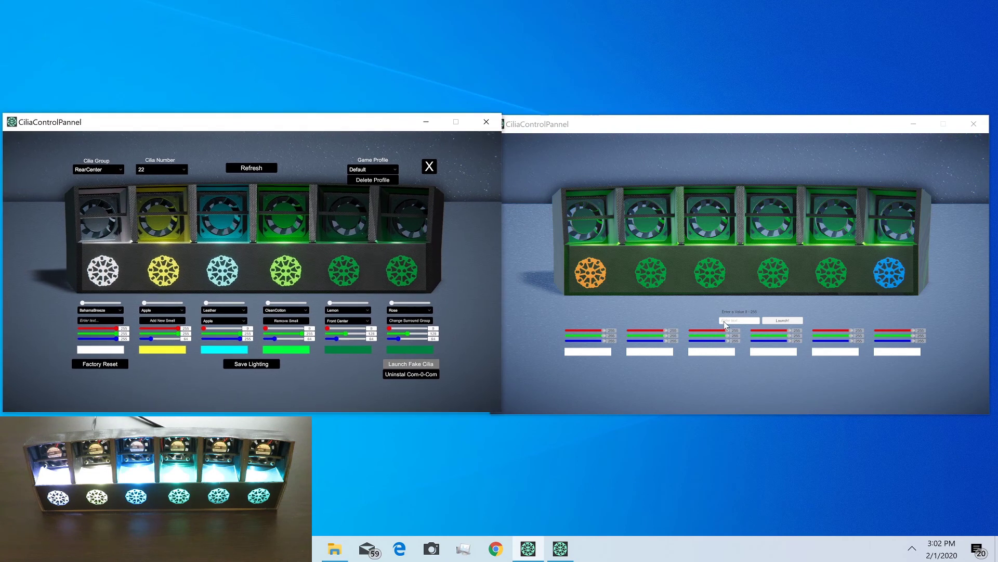
Launch fake cilia number 40, creating the COMFC40–COM40 virtual port pair.
click(724, 319)
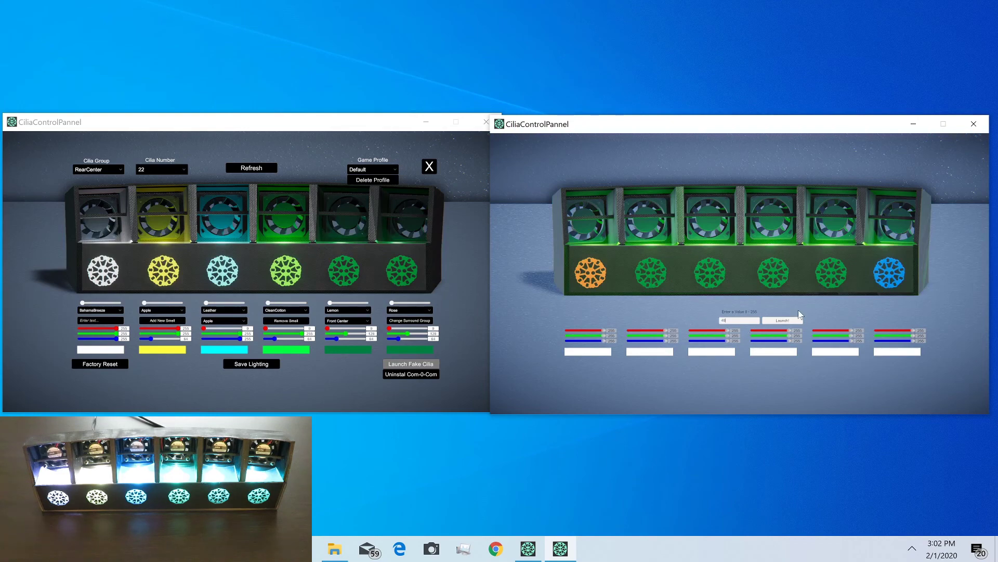
click(790, 320)
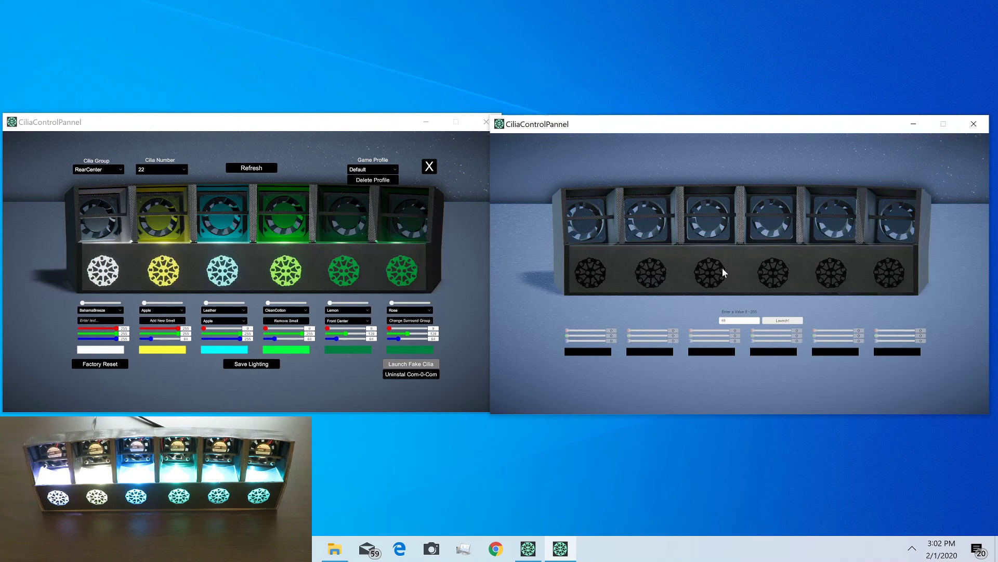
Switch the main control panel's Cilia Group to FrontCenter.
click(185, 167)
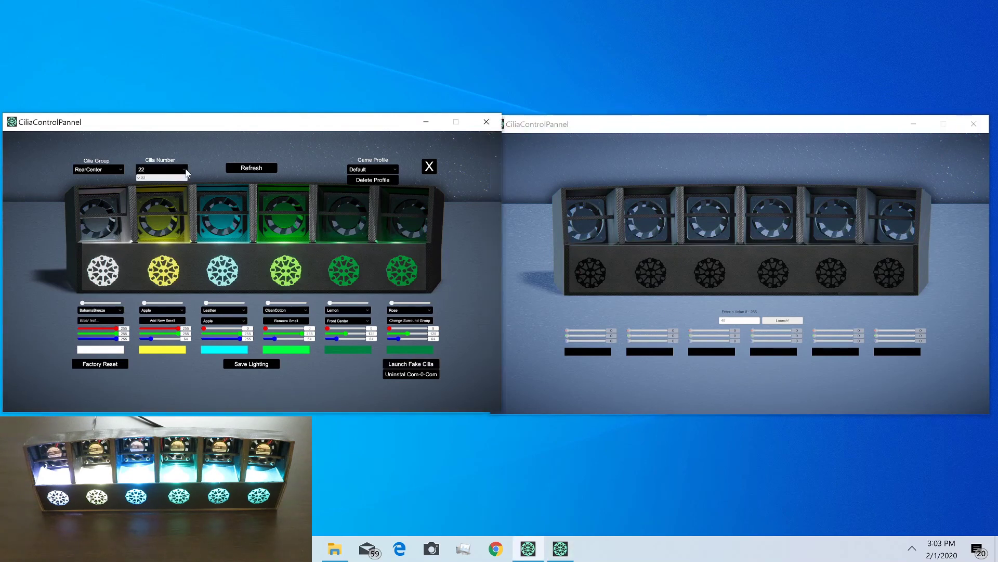
click(120, 169)
click(119, 169)
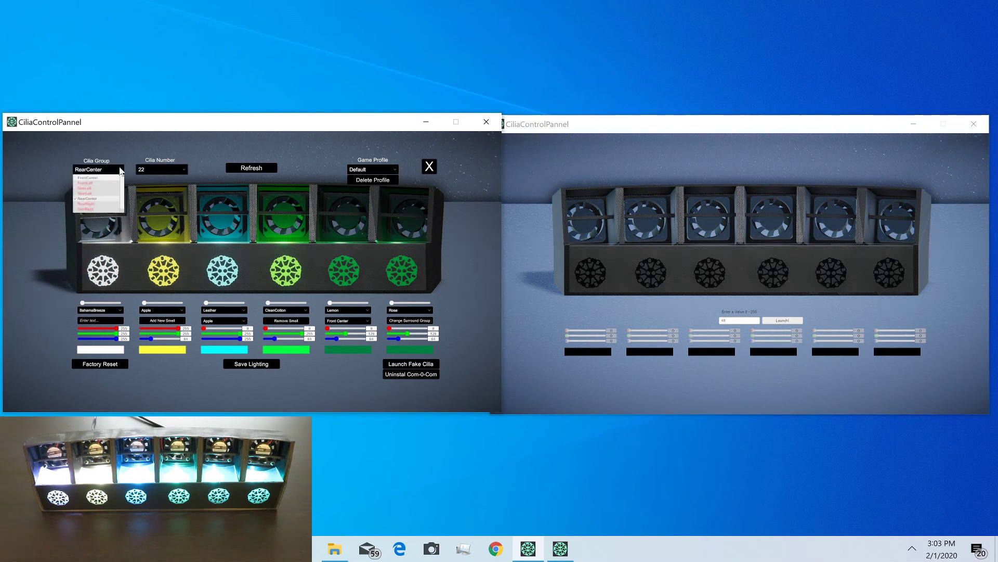
click(98, 178)
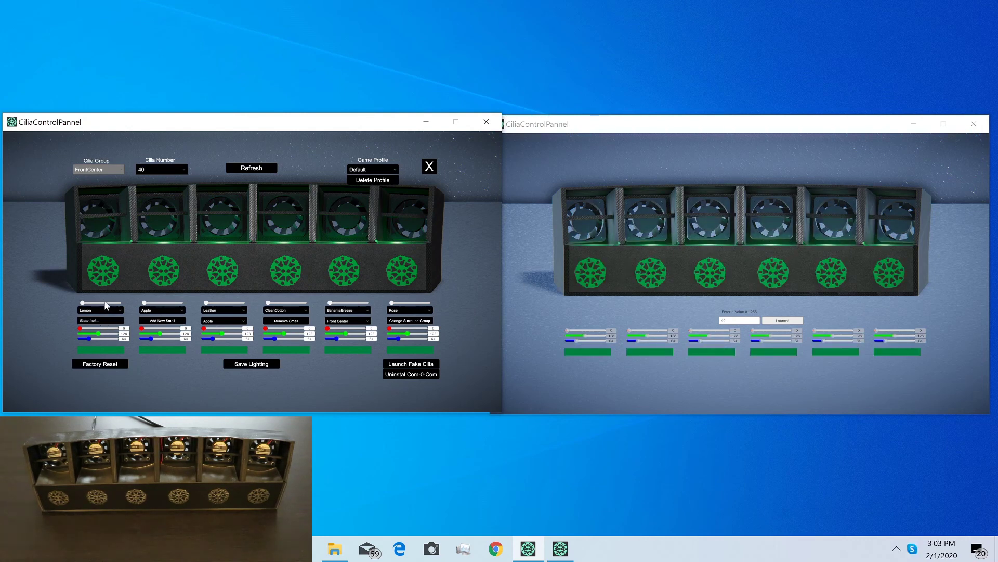
drag(106, 305, 112, 304)
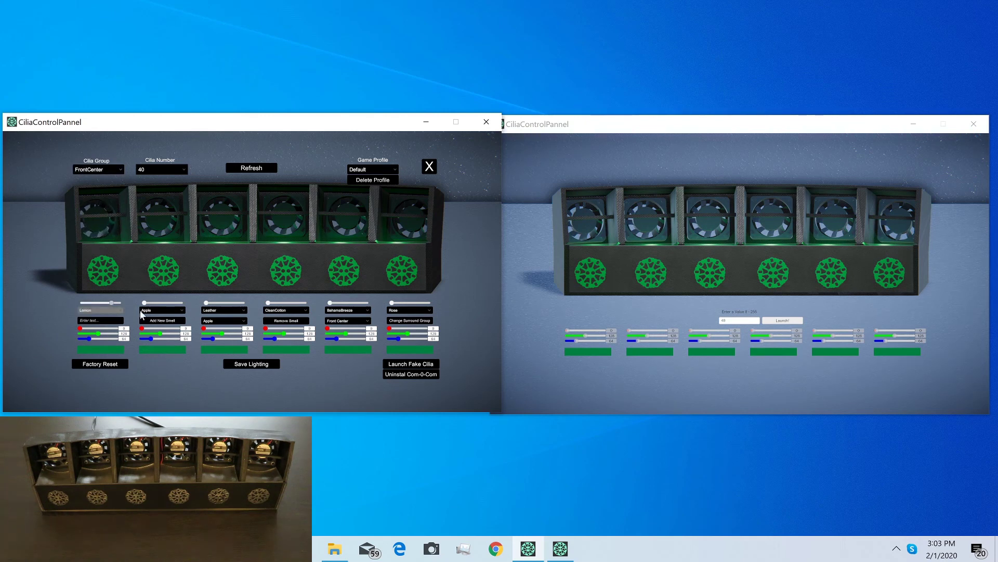
click(542, 327)
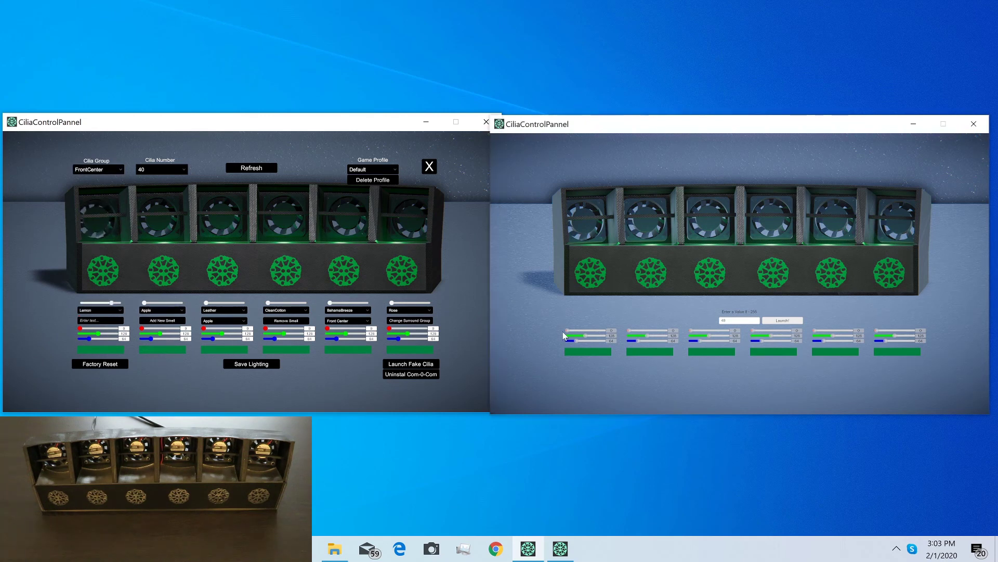
click(107, 327)
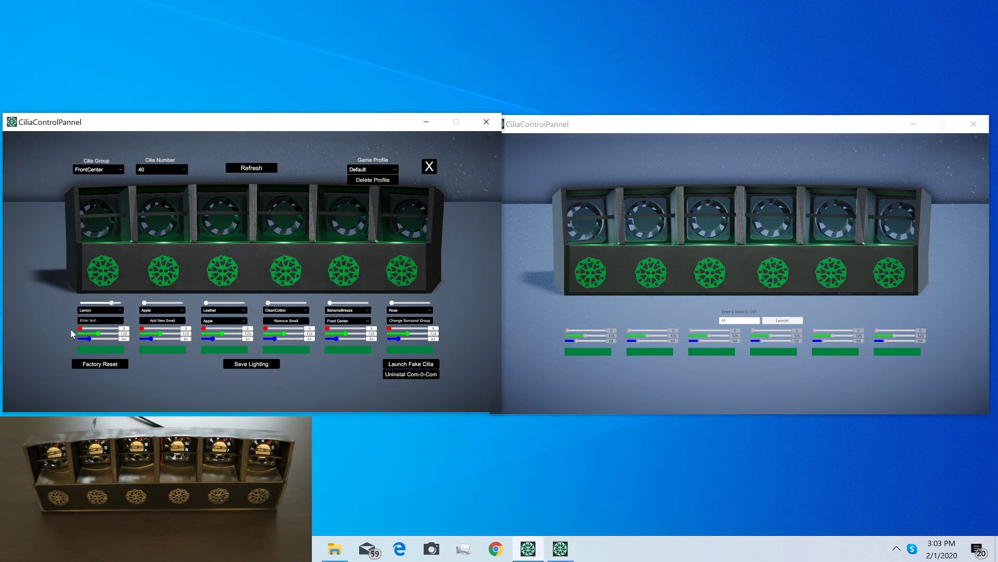
Colour the six fans orange, orange, green, green, blue, blue, verifying each on fake Cilia 40.
drag(80, 328, 173, 333)
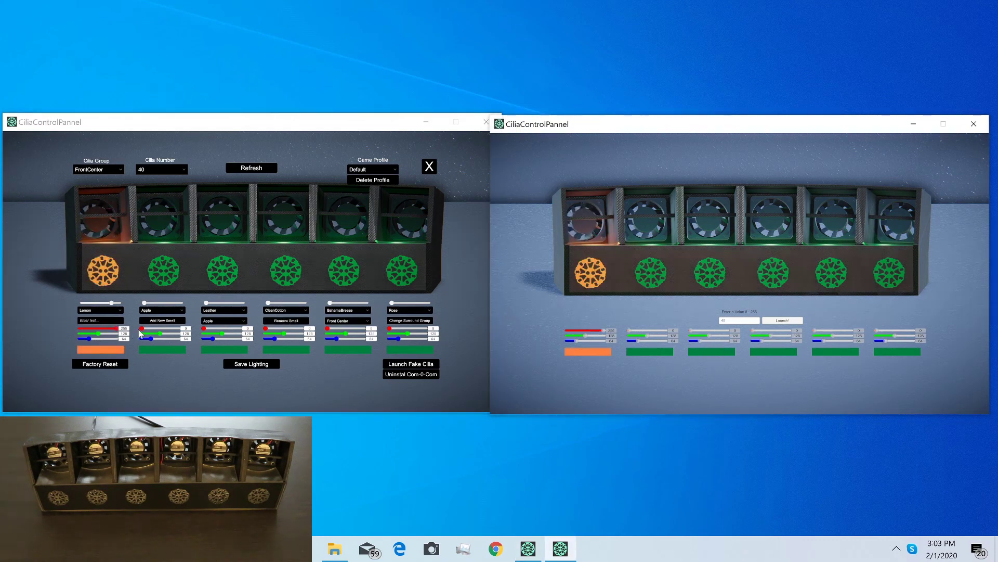
drag(142, 328, 181, 329)
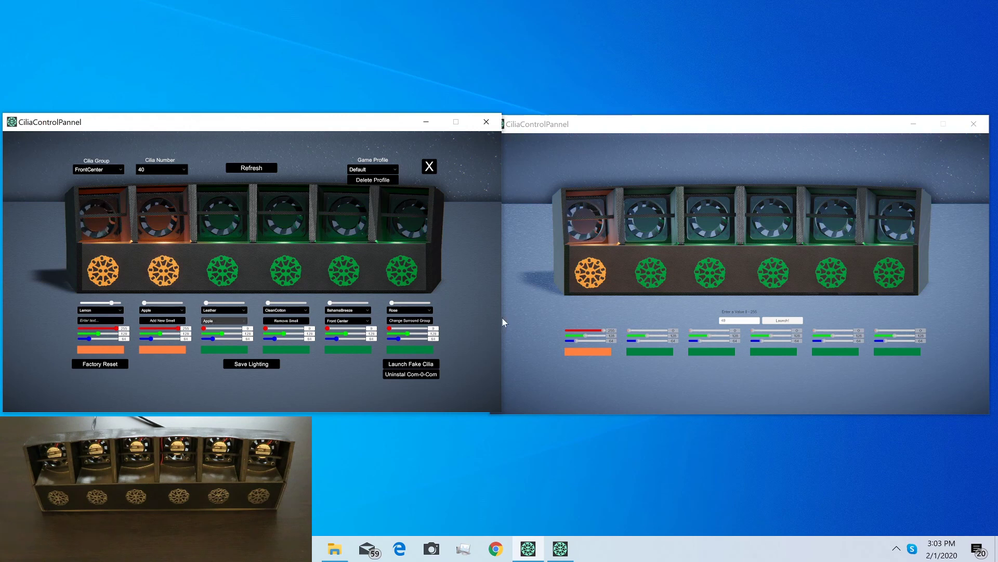
click(537, 315)
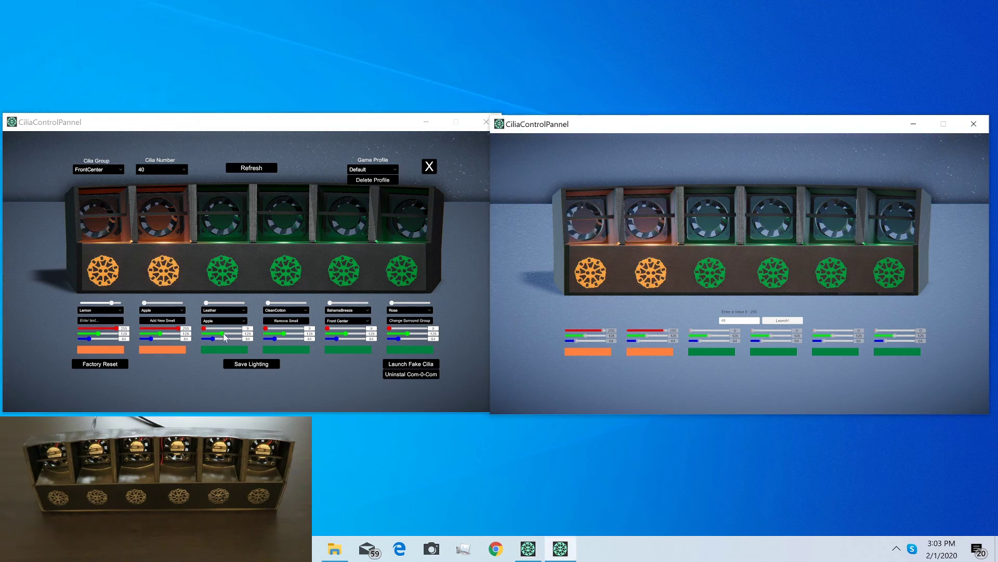
drag(223, 333, 263, 334)
click(521, 329)
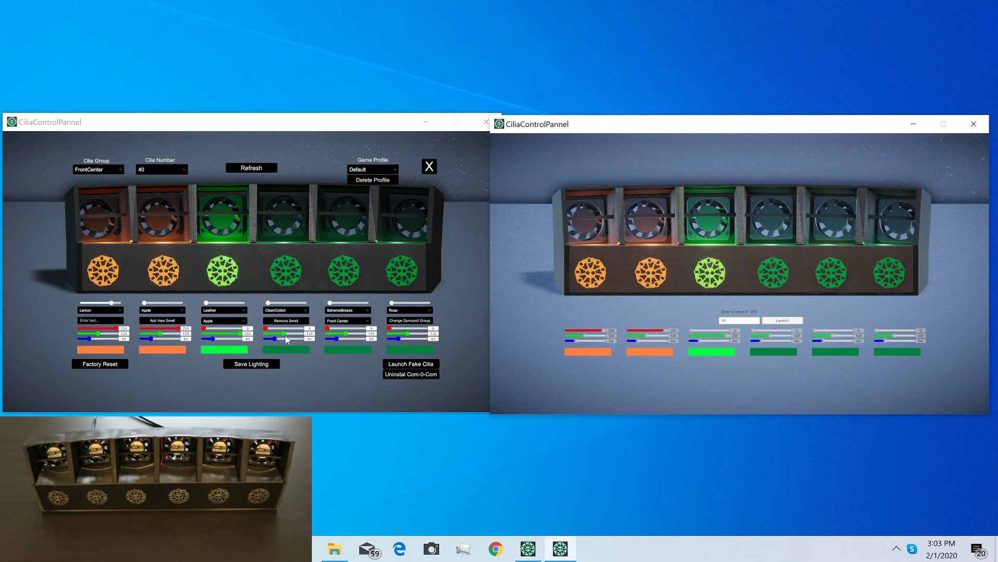
drag(284, 332, 301, 336)
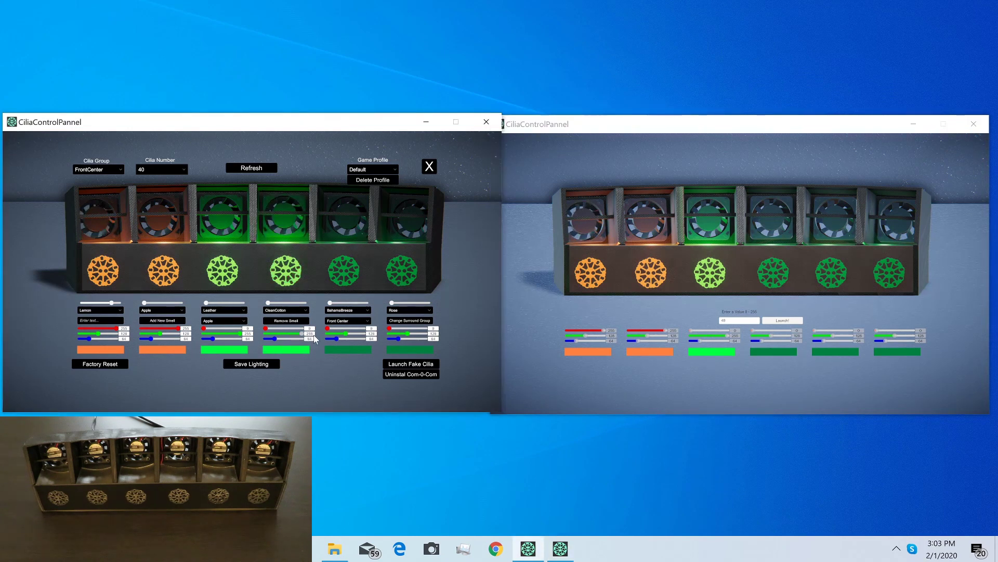
click(540, 306)
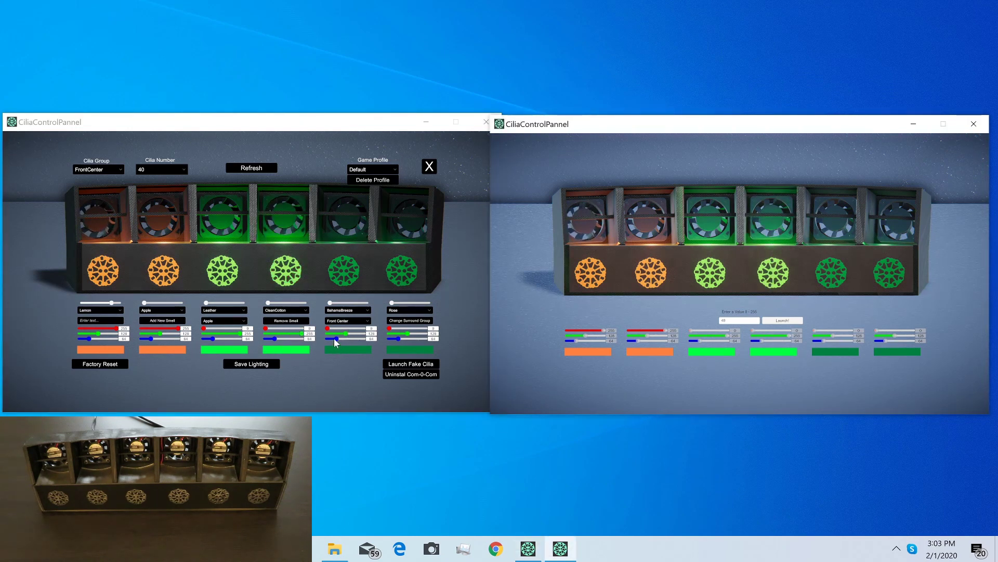
drag(335, 338, 363, 339)
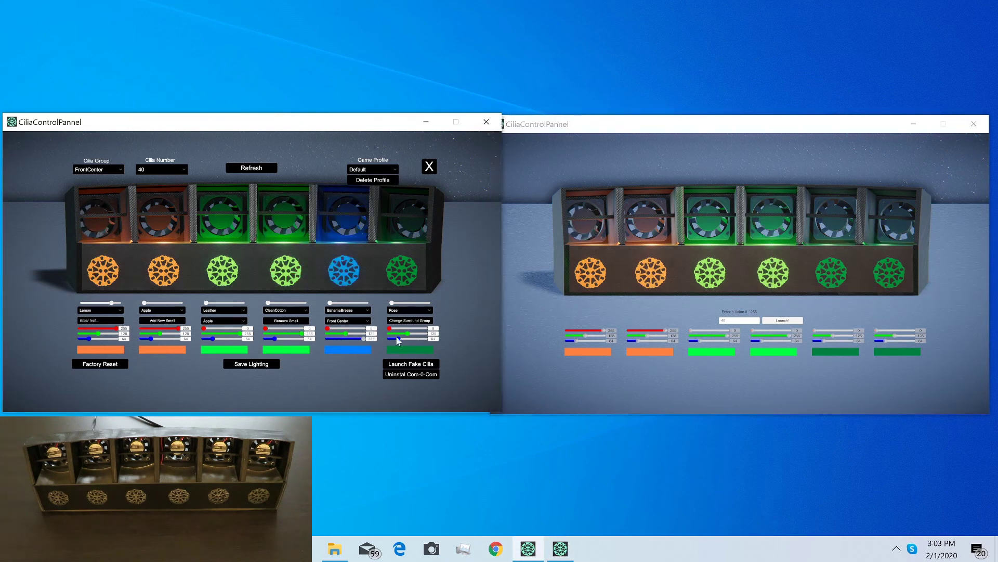
click(554, 324)
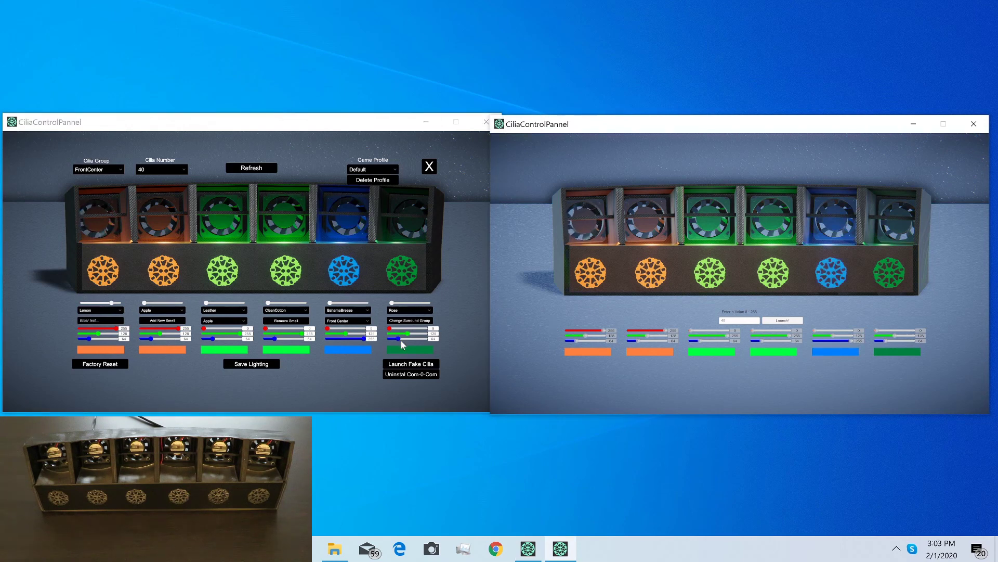
drag(400, 339, 450, 336)
click(588, 299)
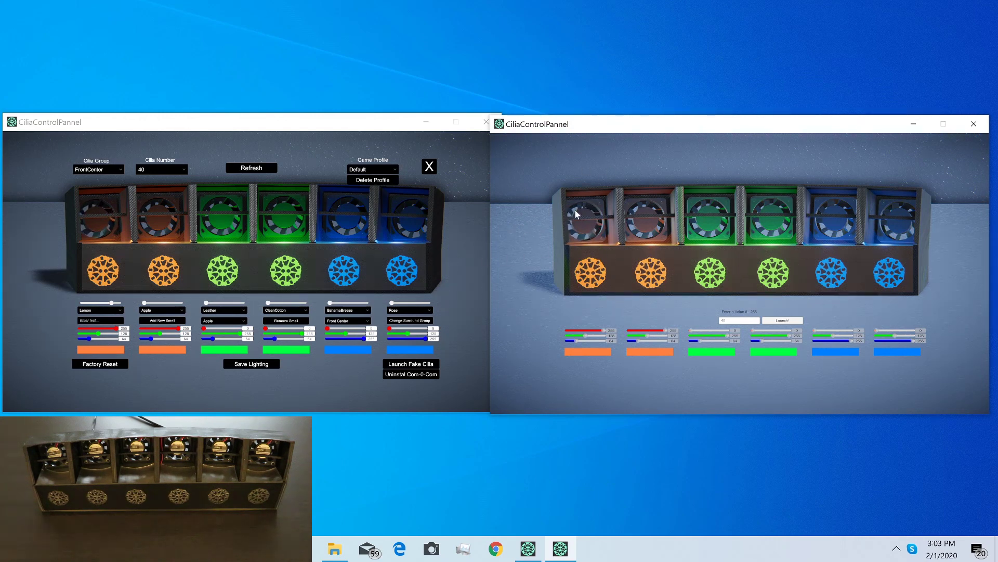
click(409, 129)
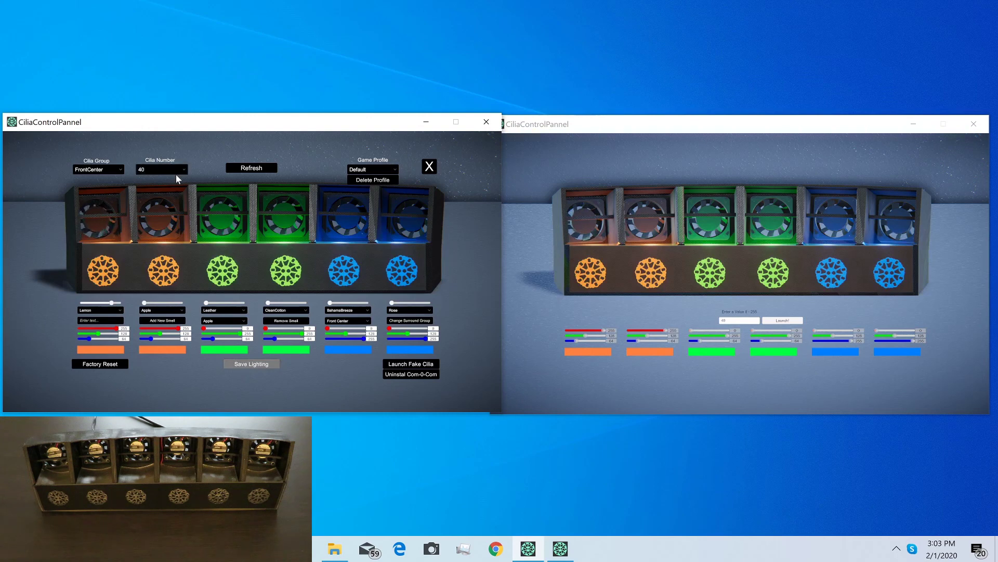
click(114, 176)
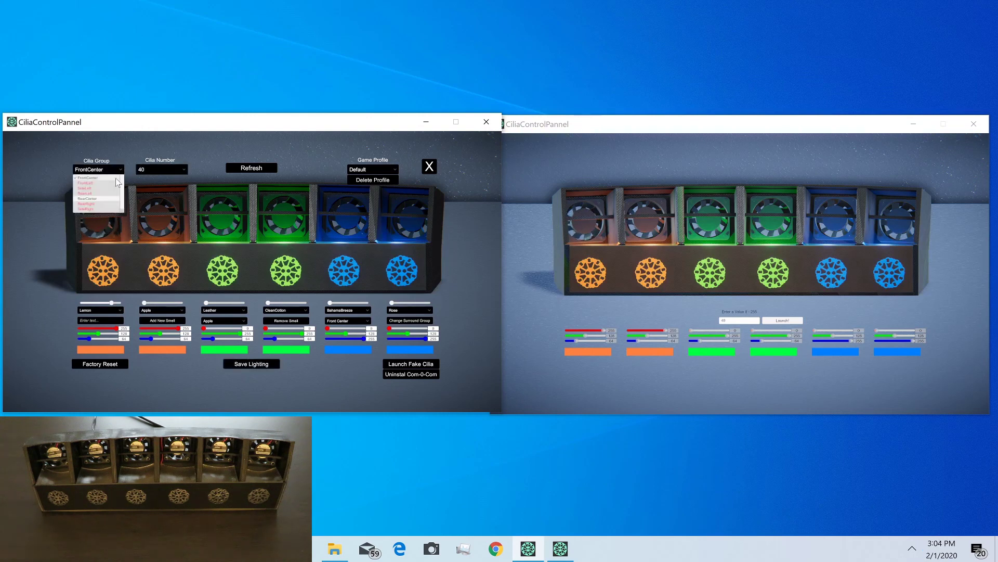
click(86, 197)
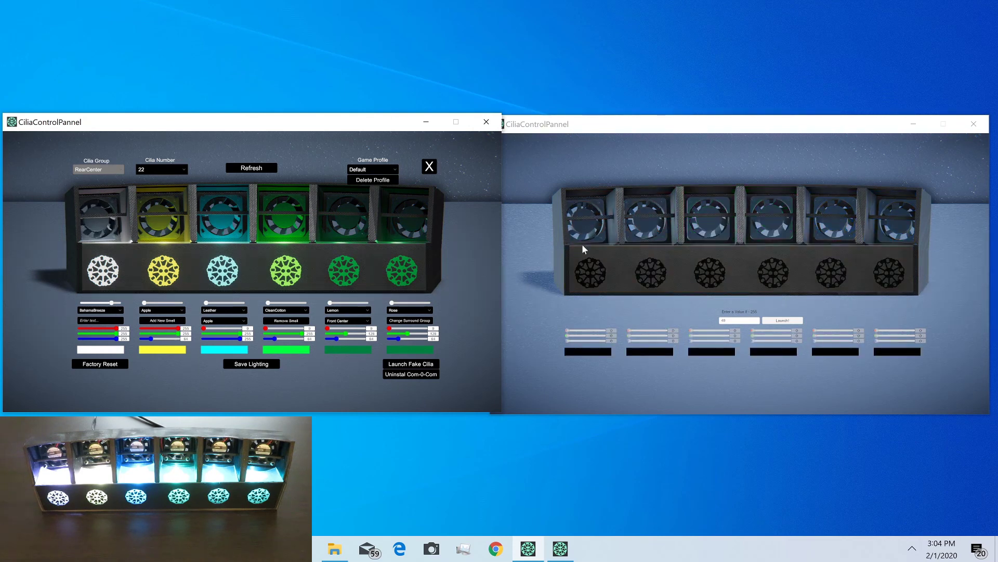
click(116, 169)
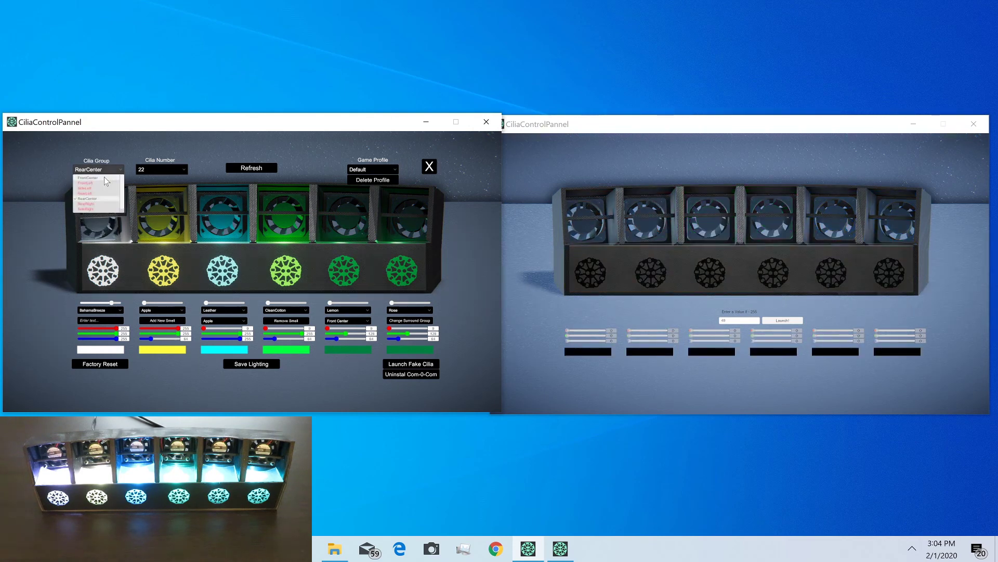
click(104, 177)
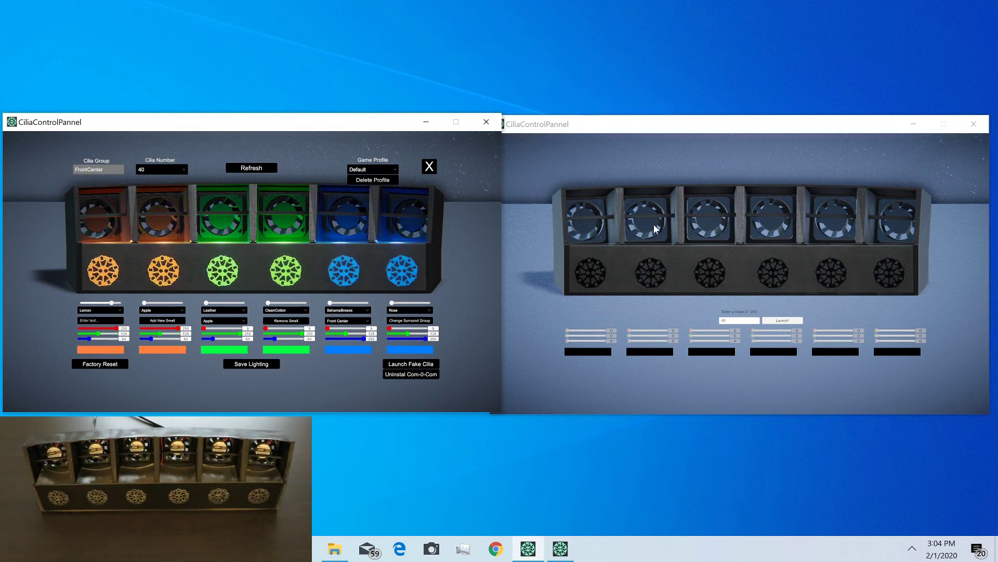
click(574, 131)
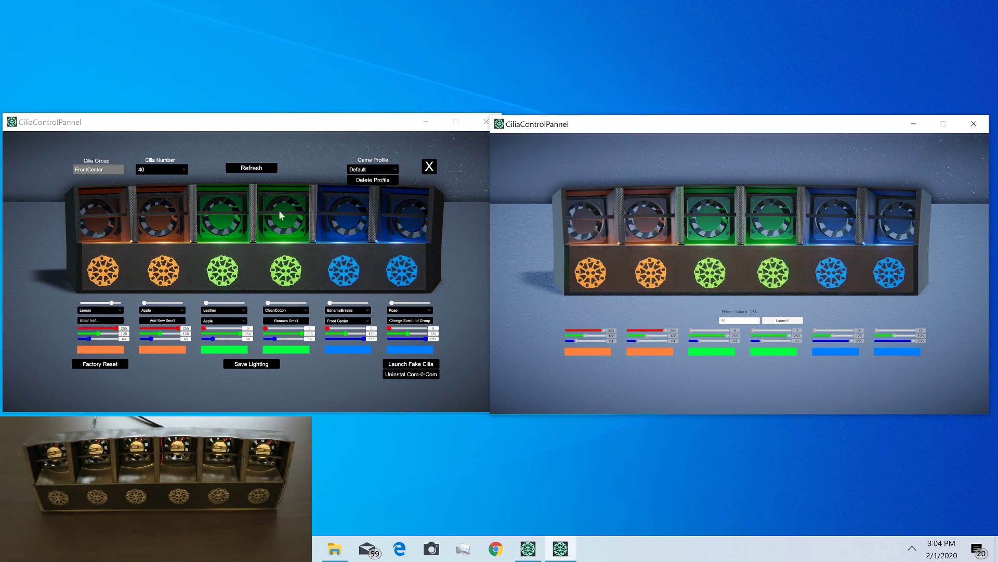